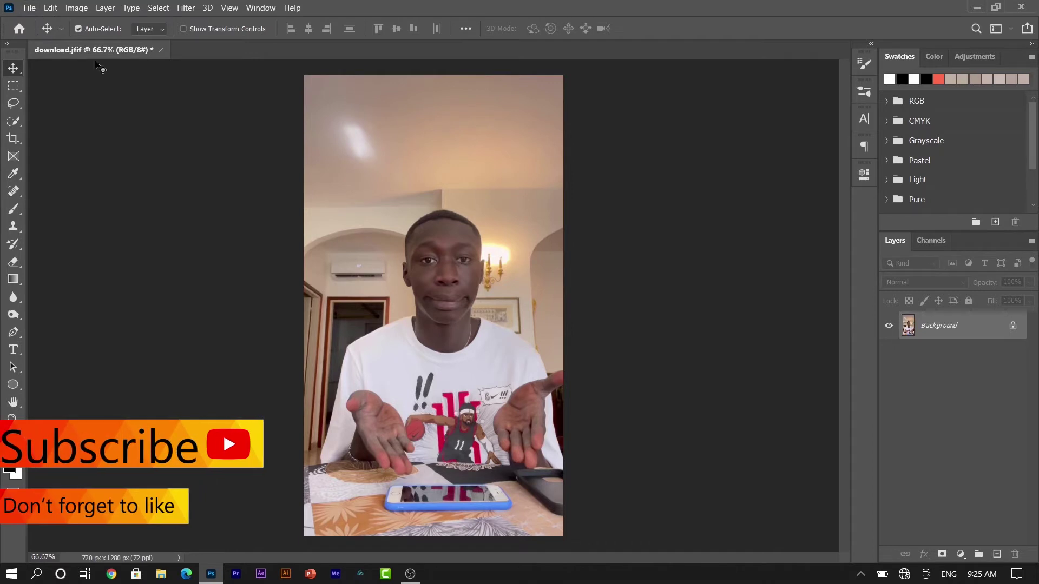
Step: Resize the image to 3000 px wide (3000×5333 px) and fit it on screen
left_click(76, 8)
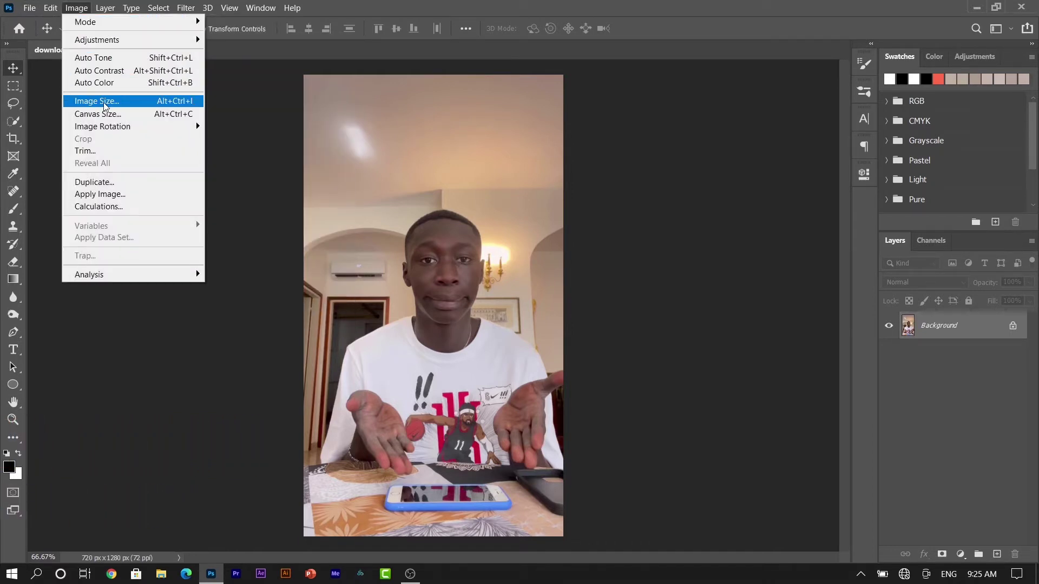
left_click(105, 105)
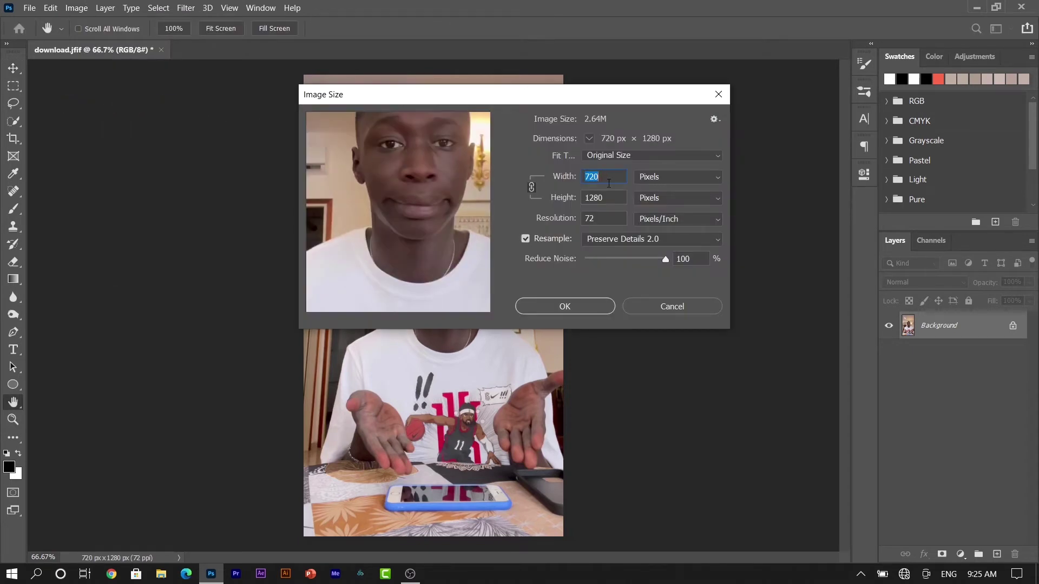
type("3")
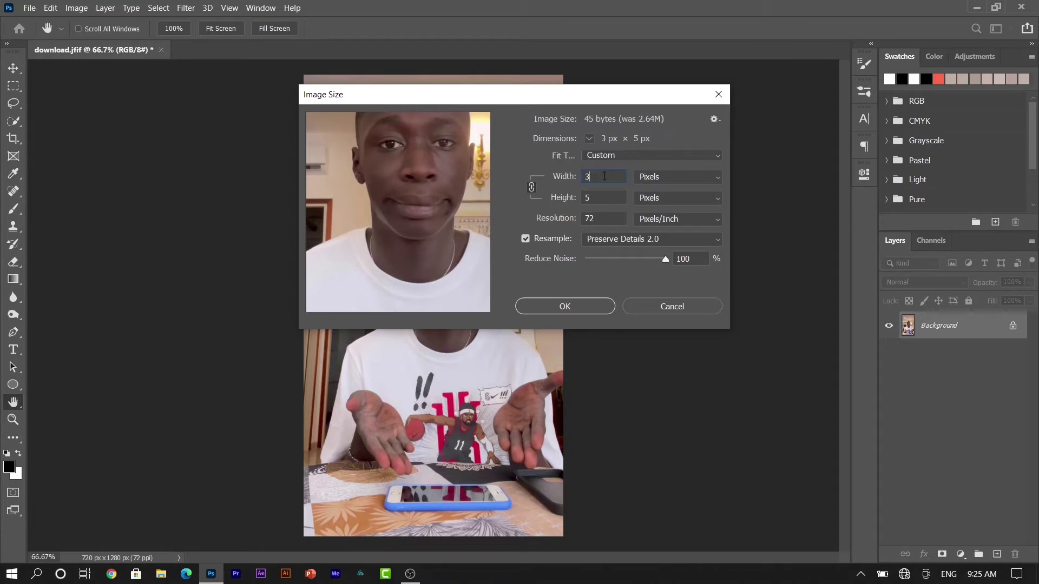
type("000")
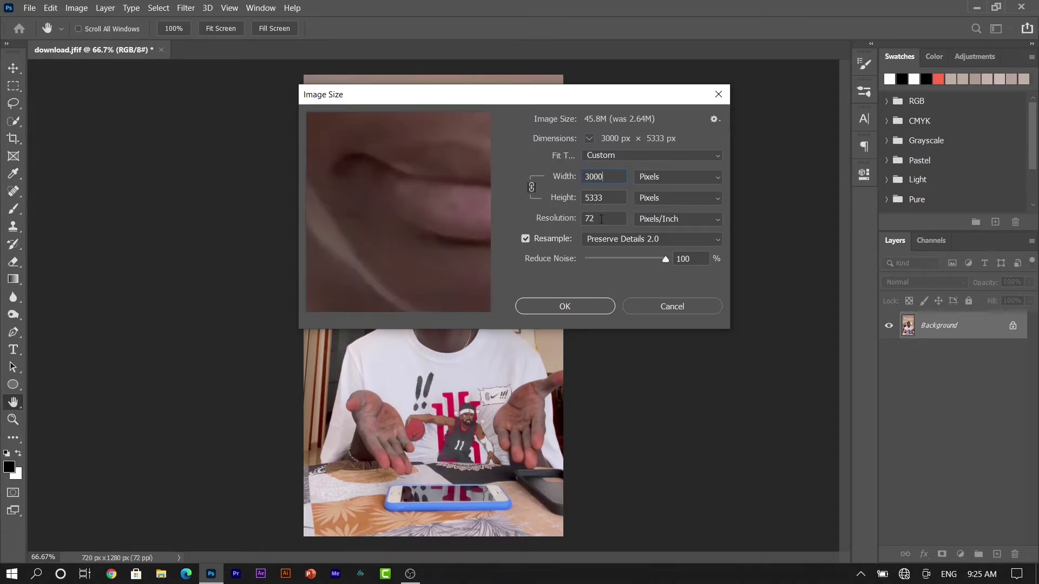
left_click(597, 308)
key("v")
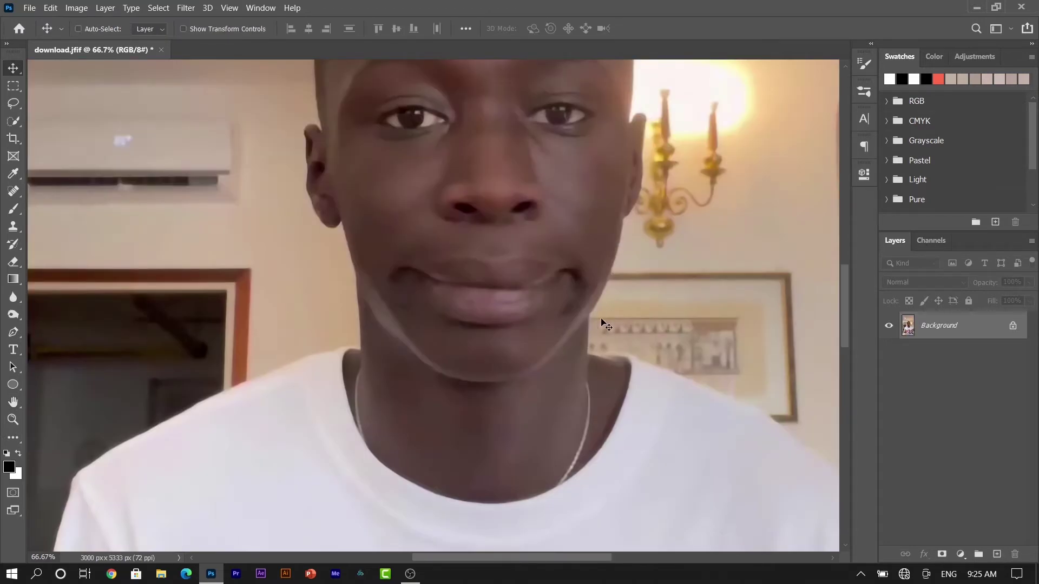
key("ctrl+0")
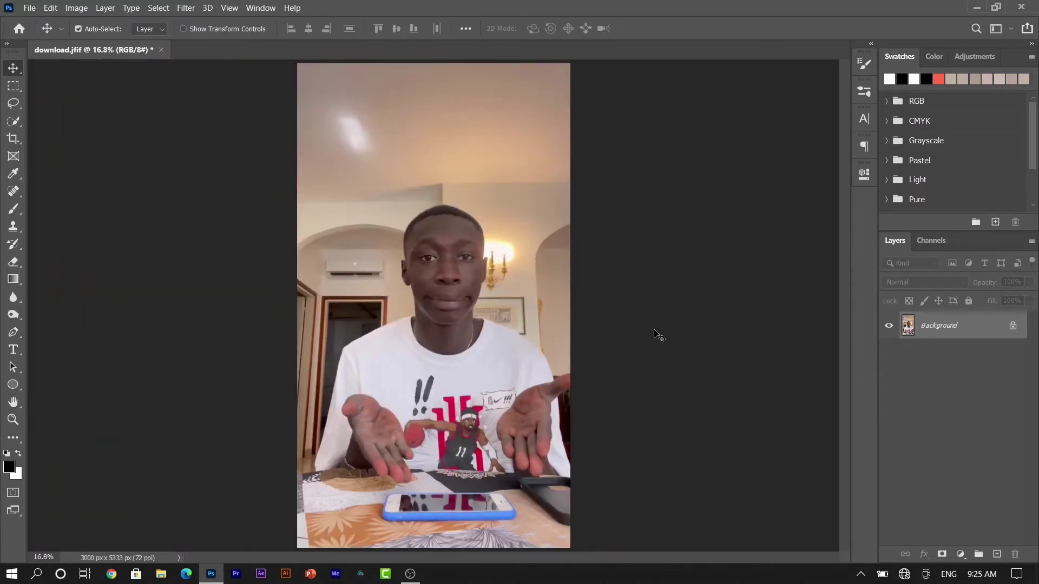
Step: Select the person with Select Subject, refine around the phone and hand, and copy to Layer 1
left_click(16, 122)
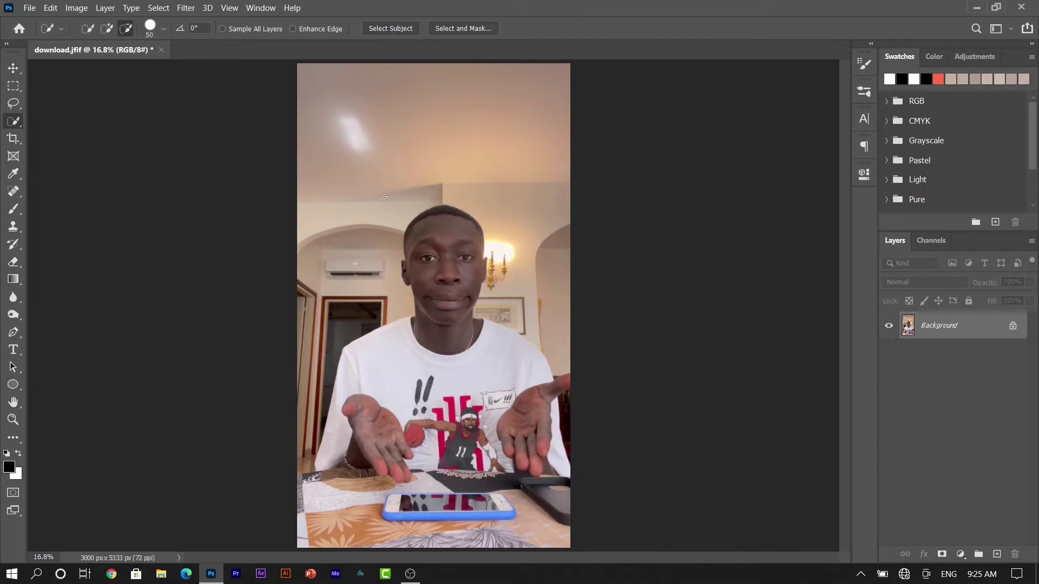
left_click(390, 28)
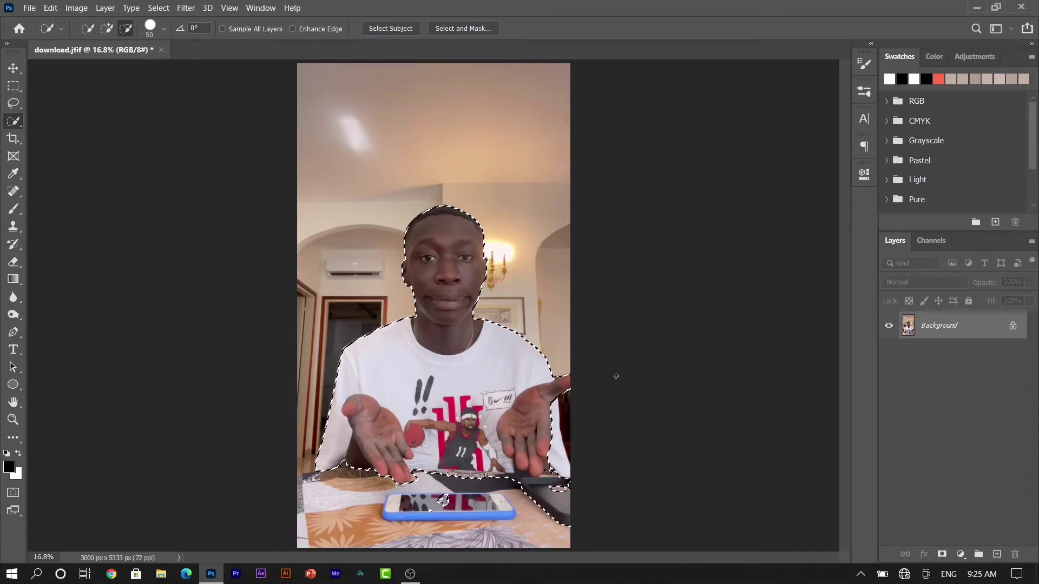
left_click(555, 485)
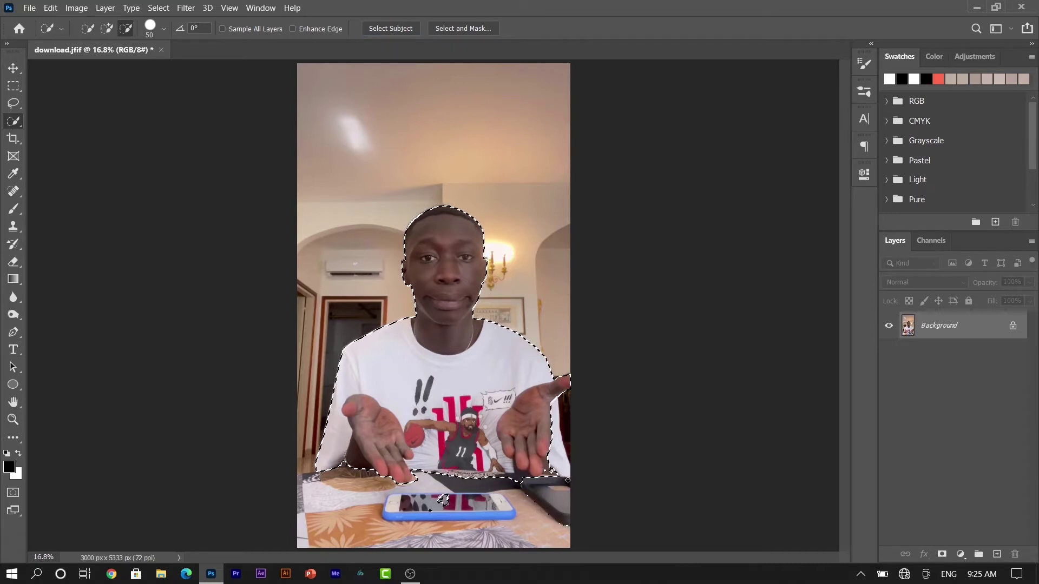
left_click_drag(546, 486, 565, 526)
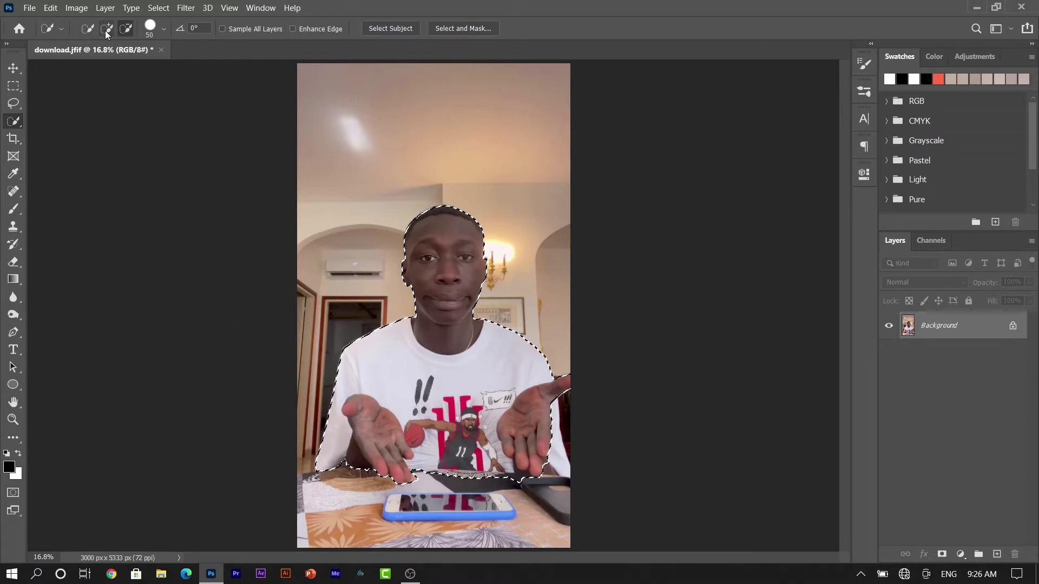
left_click_drag(553, 406, 559, 483)
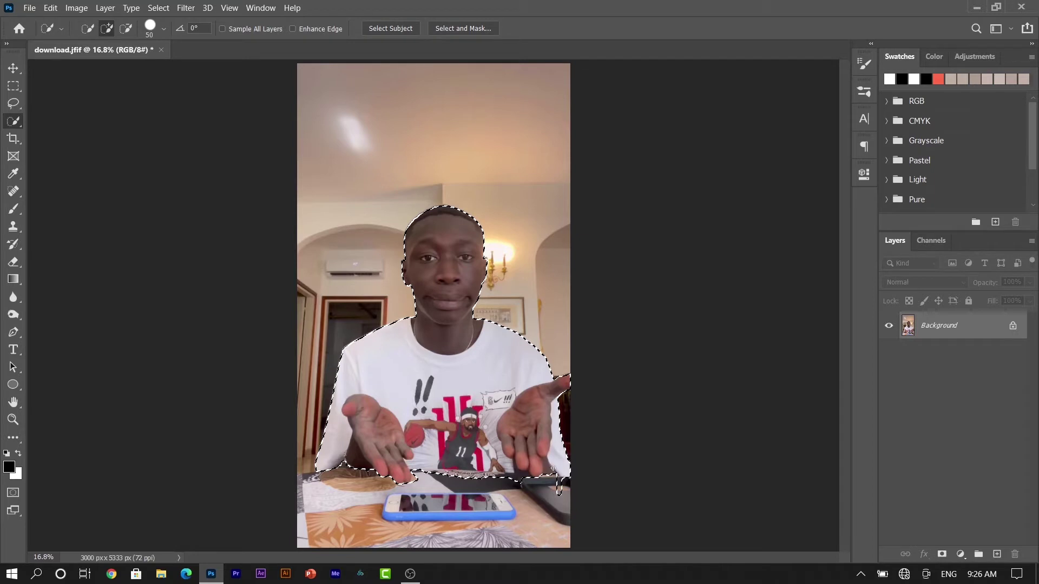
left_click(126, 28)
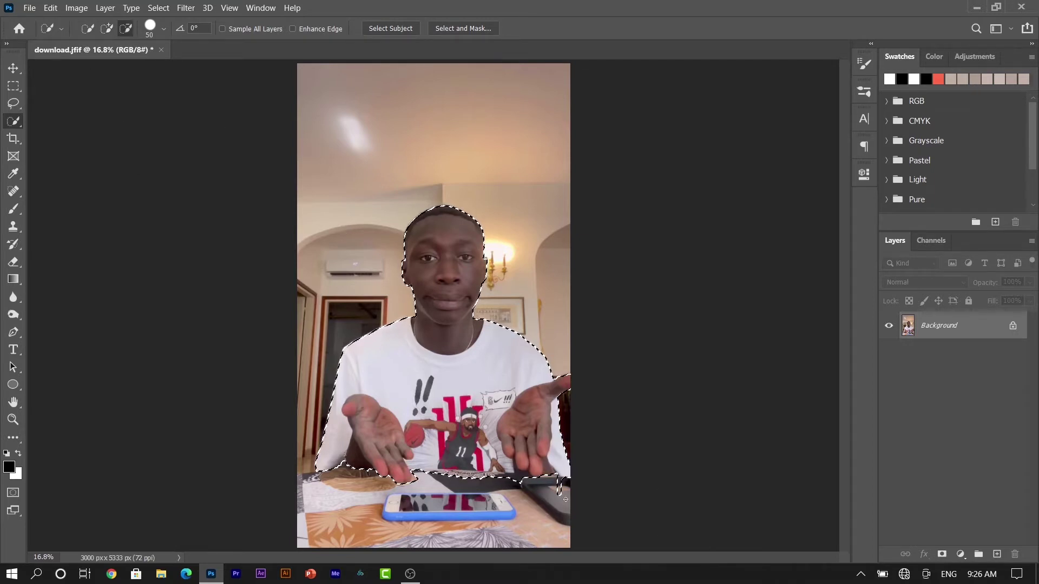
left_click_drag(557, 489, 568, 490)
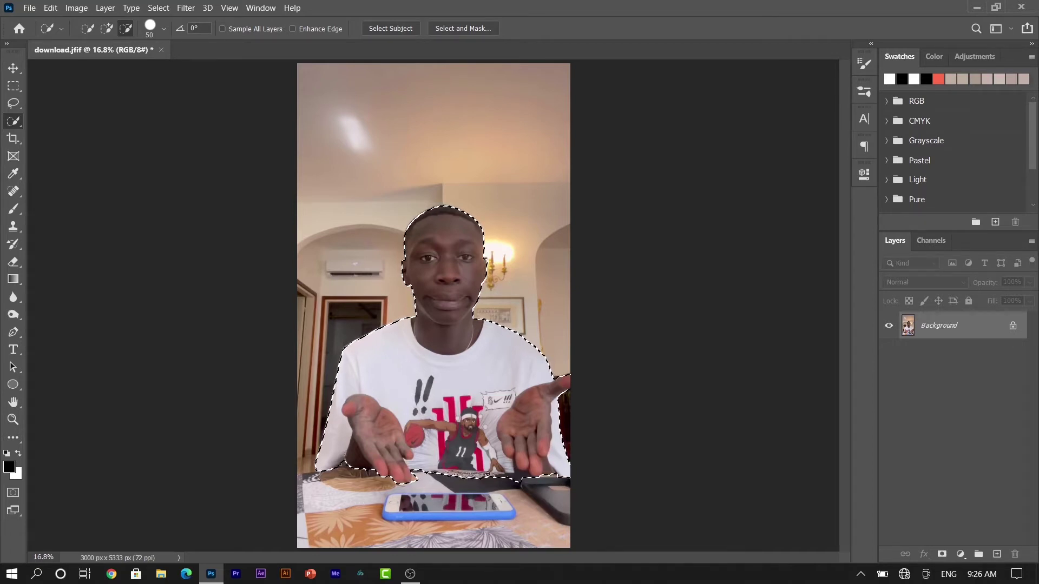
key("bracketright")
key("bracketright")
key("bracketright")
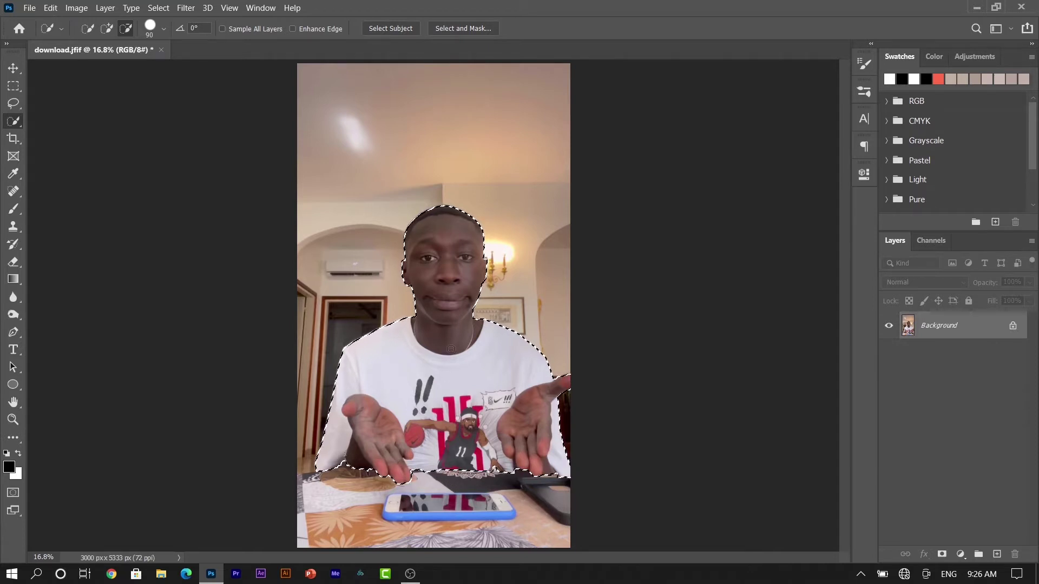
key("ctrl+j")
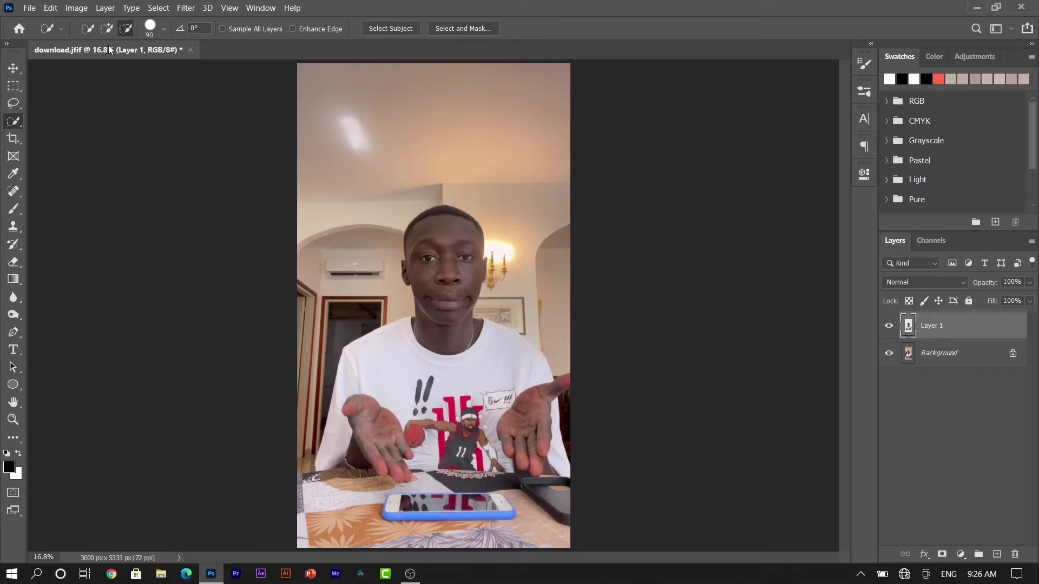
Step: Select the man's head and upper neck, refining around chin and neck, and copy it to Layer 2
left_click_drag(424, 258, 473, 332)
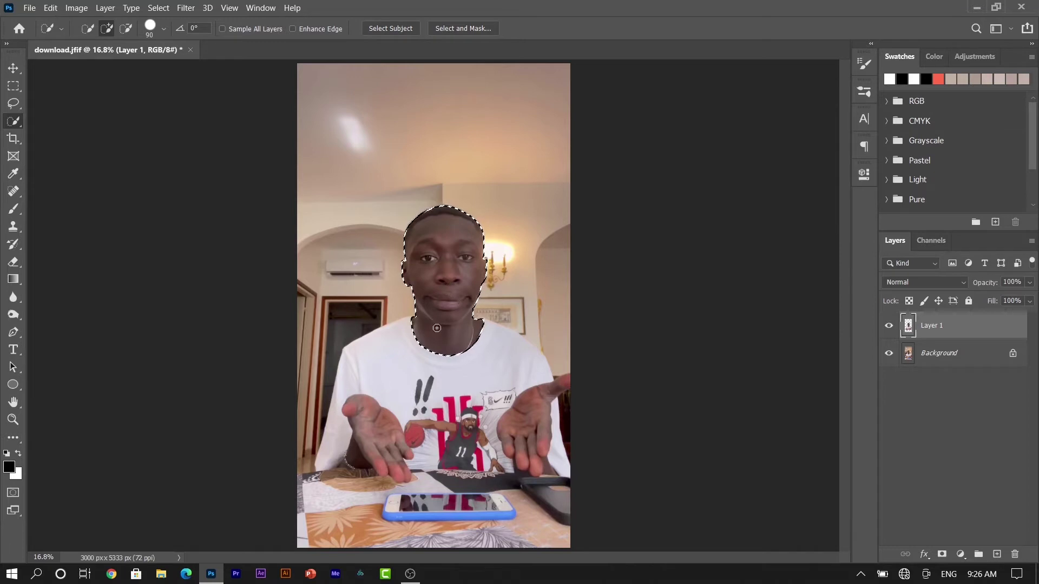
left_click(126, 28)
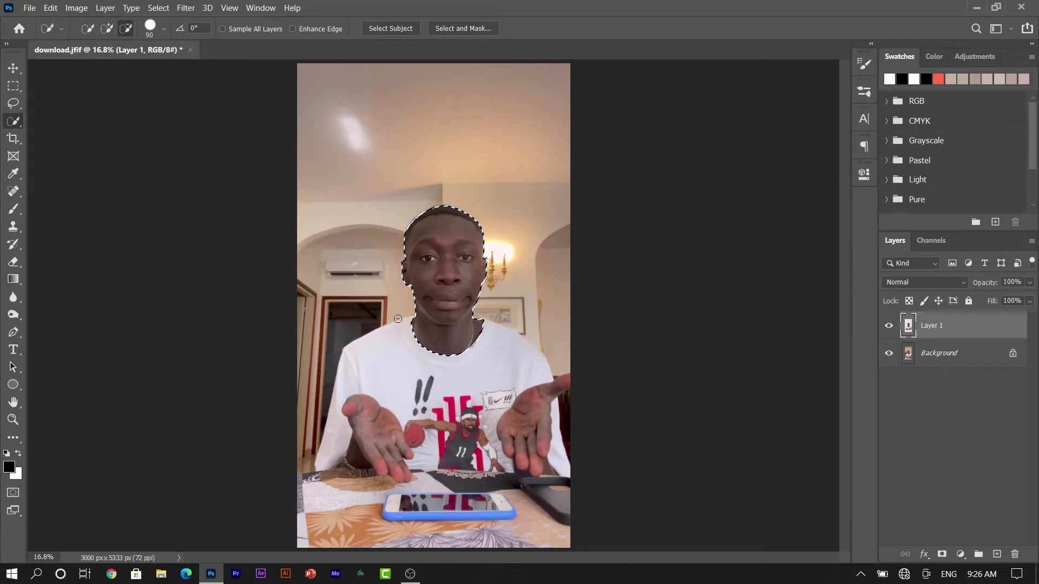
left_click(423, 344)
left_click_drag(423, 344, 479, 344)
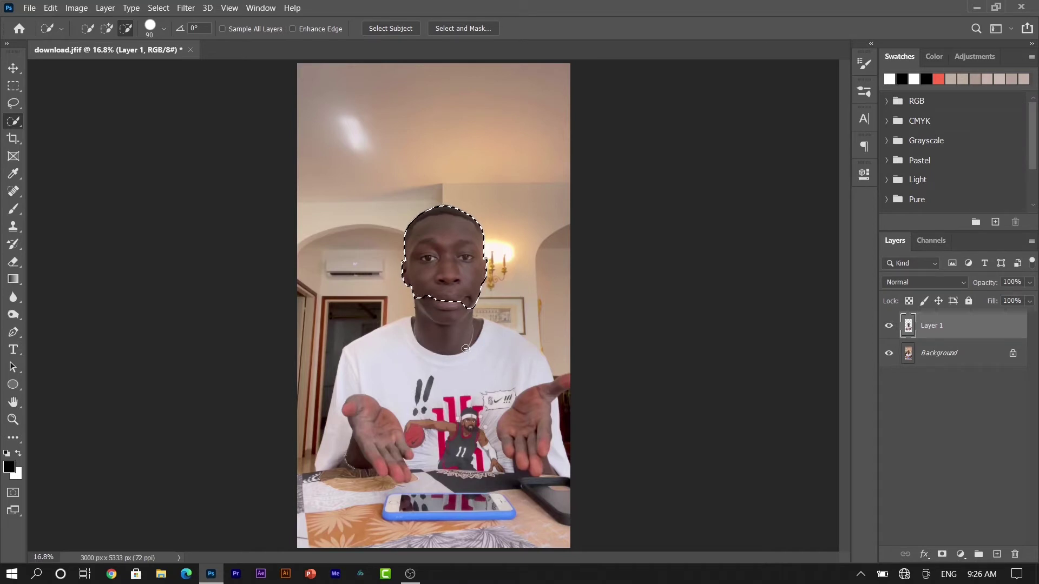
left_click(107, 28)
mouse_move(415, 291)
left_mouse_down()
mouse_move(451, 324)
mouse_move(427, 328)
left_mouse_up()
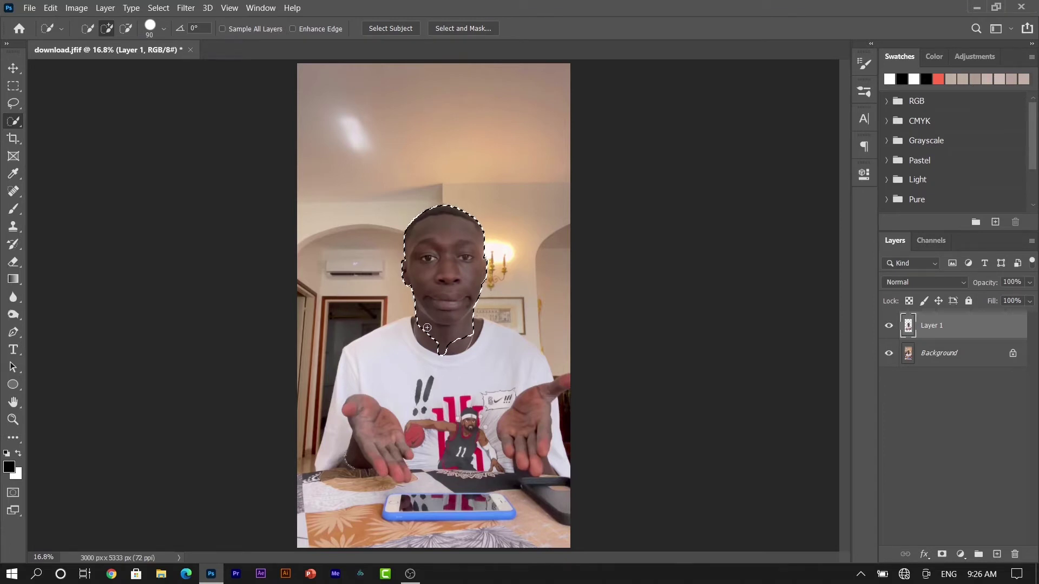
left_click(125, 28)
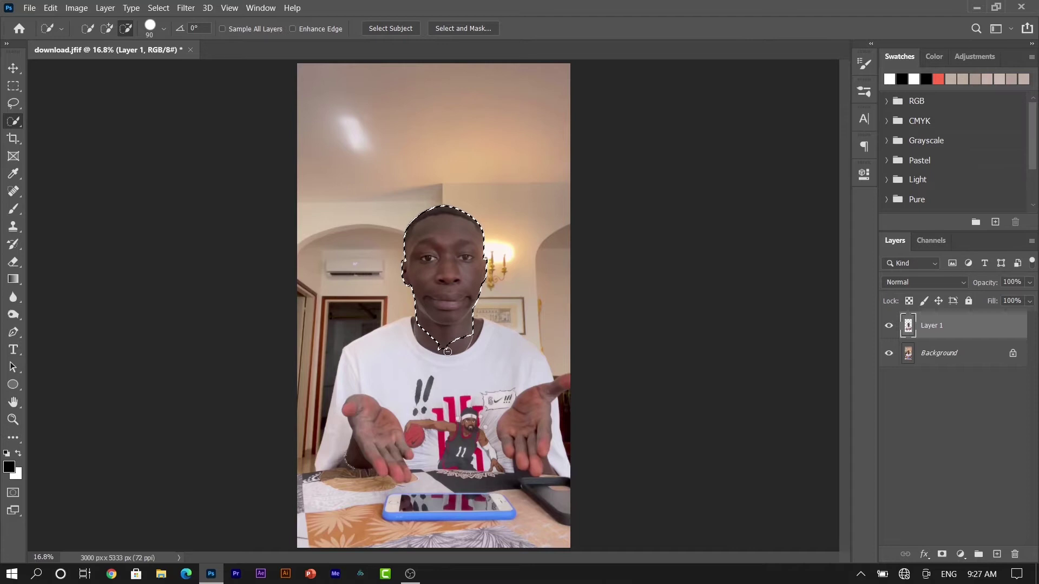
left_click(435, 350)
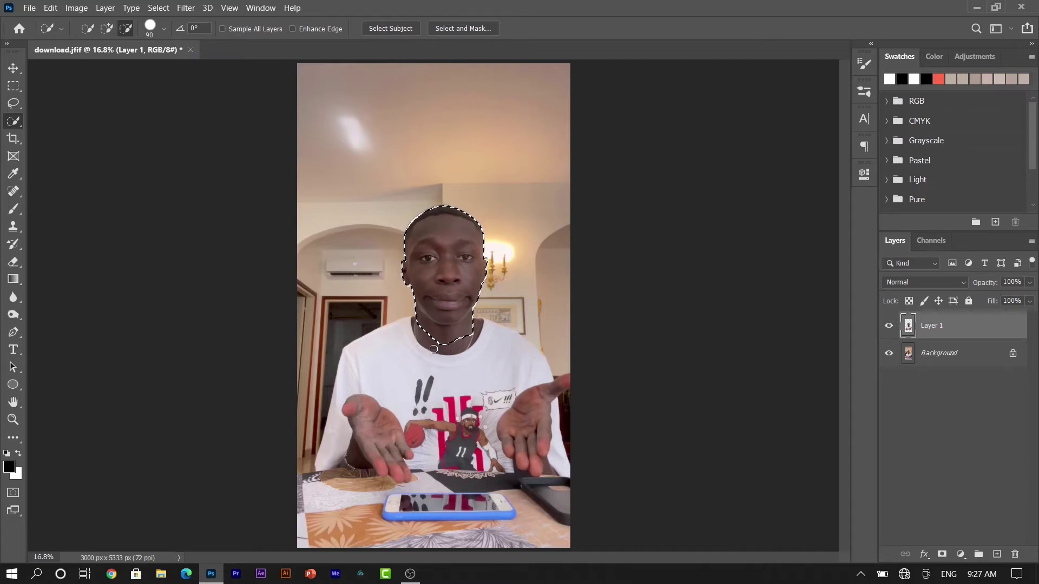
left_click(11, 67)
key("ctrl+j")
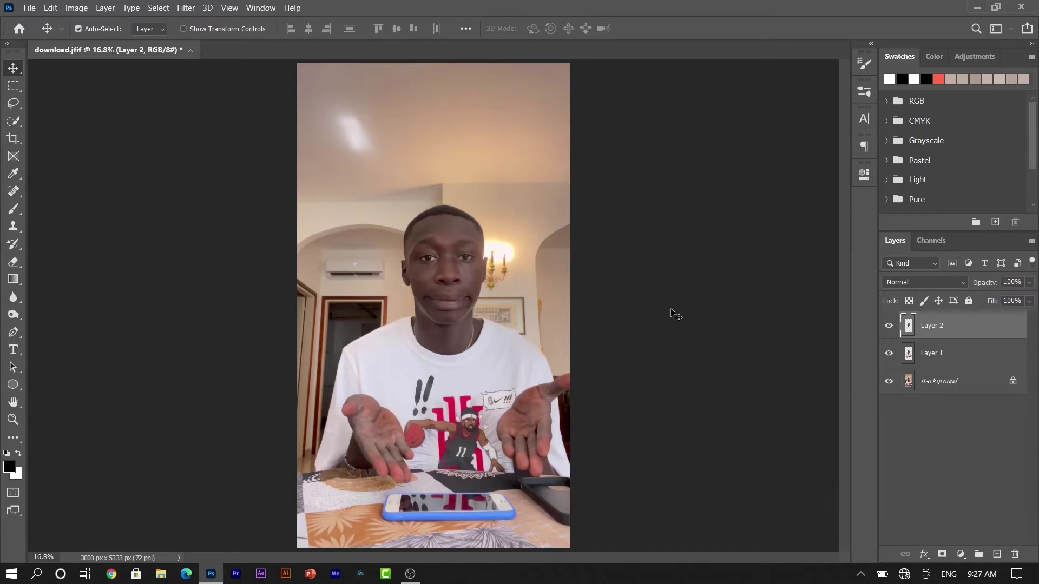
Step: Enlarge the head layer to about 117% and warp its lower corners inward to narrow the jaw
key("ctrl+t")
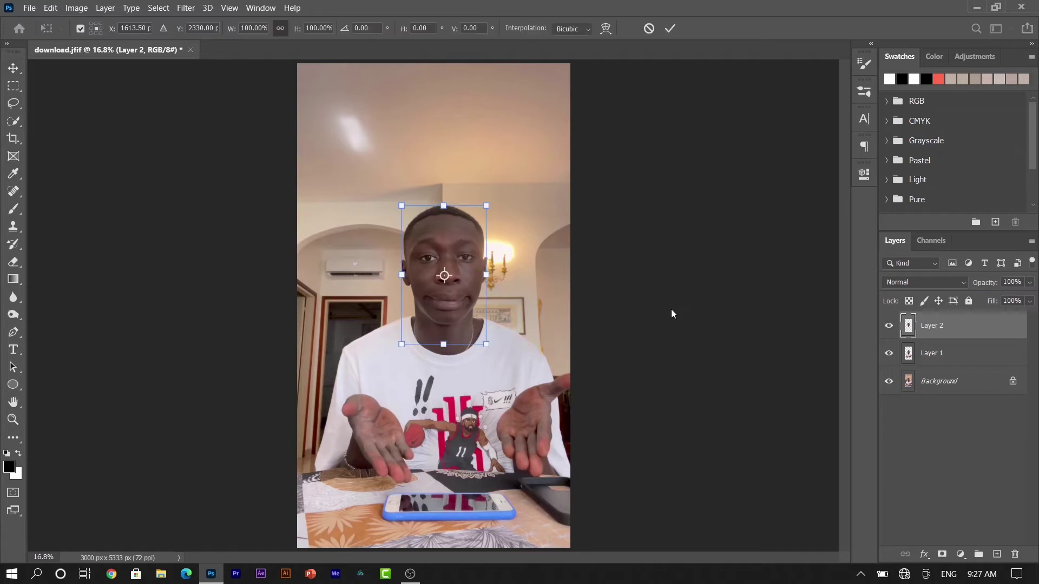
left_click_drag(443, 205, 443, 182)
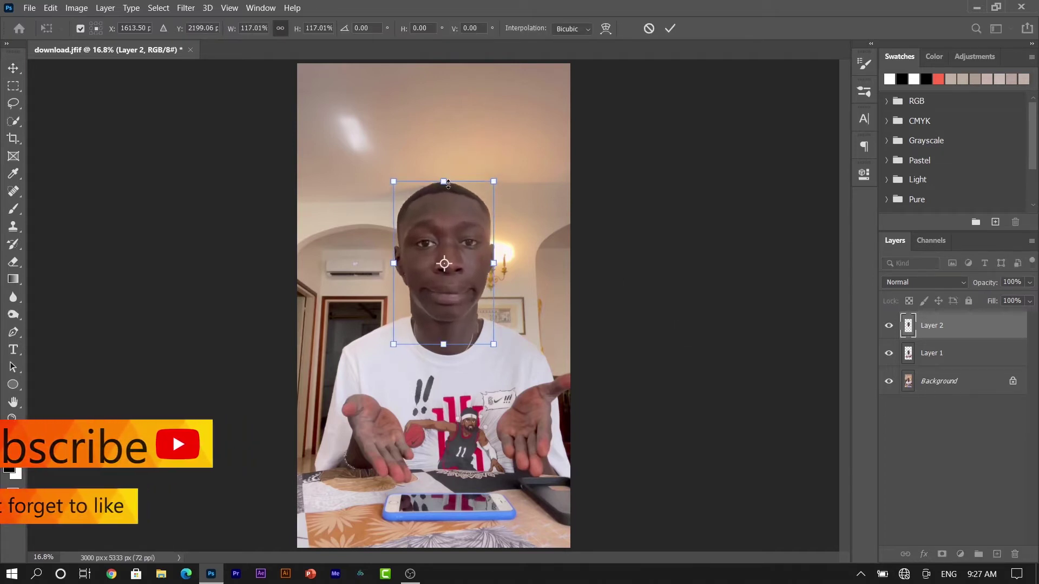
right_click(473, 329)
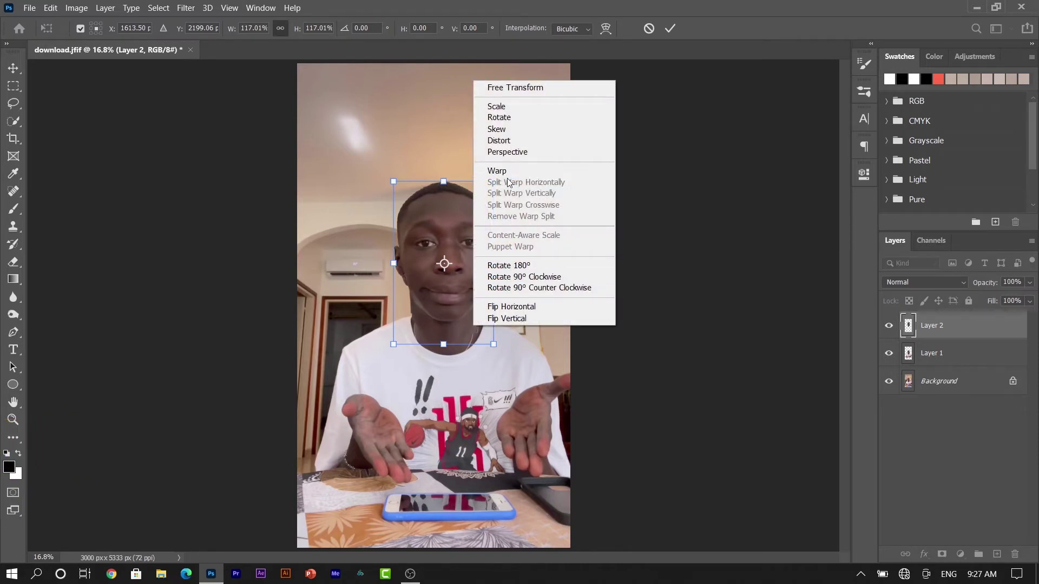
left_click(505, 171)
left_click_drag(493, 344, 482, 347)
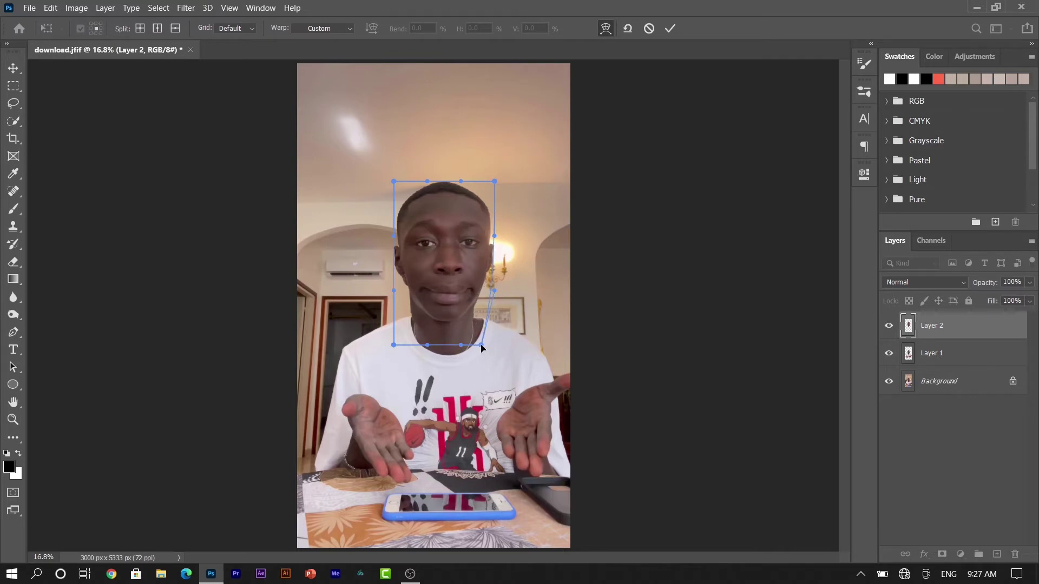
left_click_drag(393, 345, 406, 349)
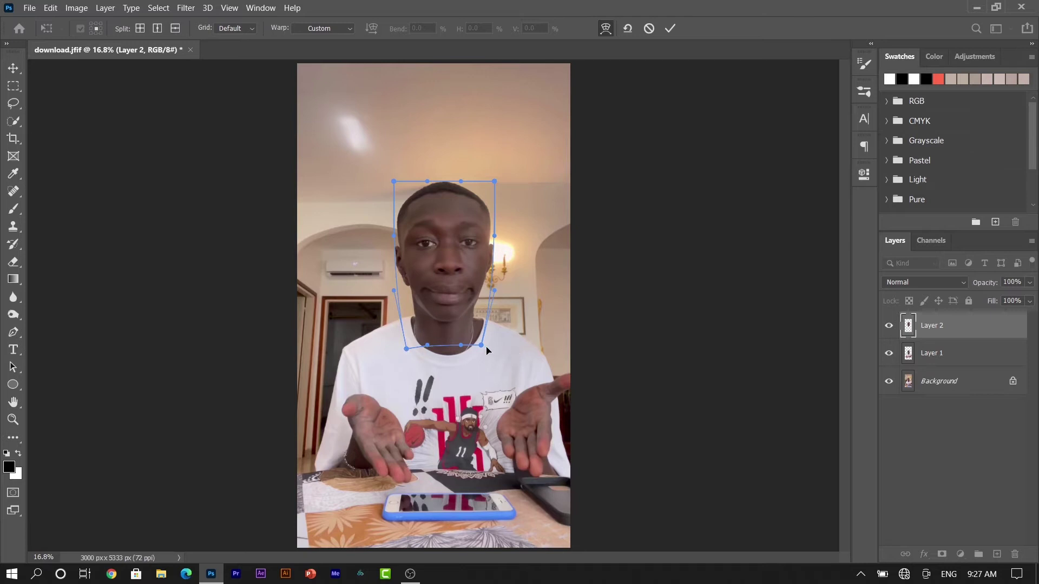
left_click_drag(483, 348, 476, 351)
mouse_move(407, 353)
left_mouse_down()
mouse_move(459, 349)
mouse_move(434, 349)
left_mouse_up()
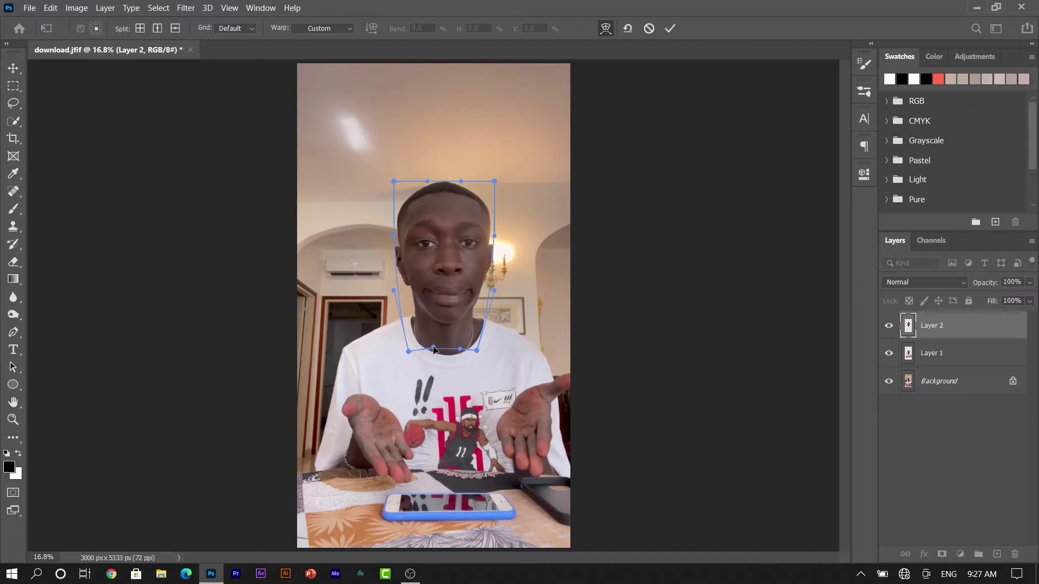
key("Return")
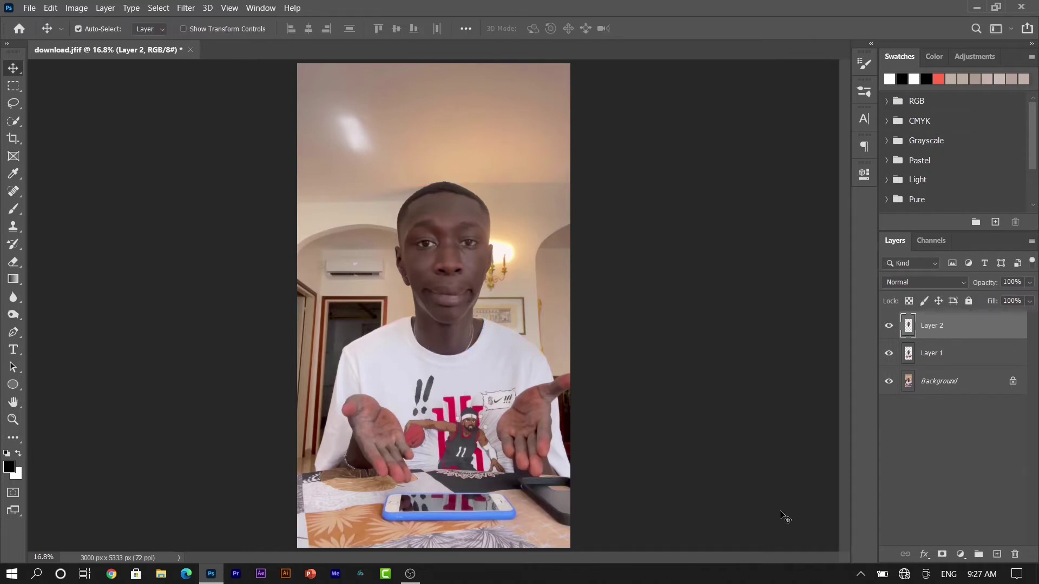
Step: Check the warp by toggling Layer 2's visibility, then merge Layer 1 and Layer 2
left_click(889, 326)
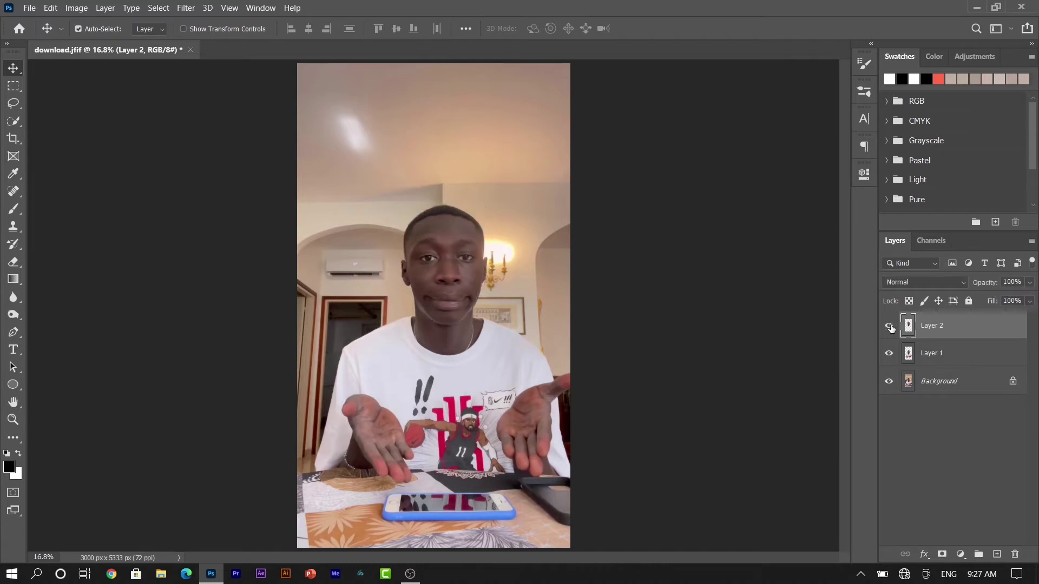
left_click(888, 326)
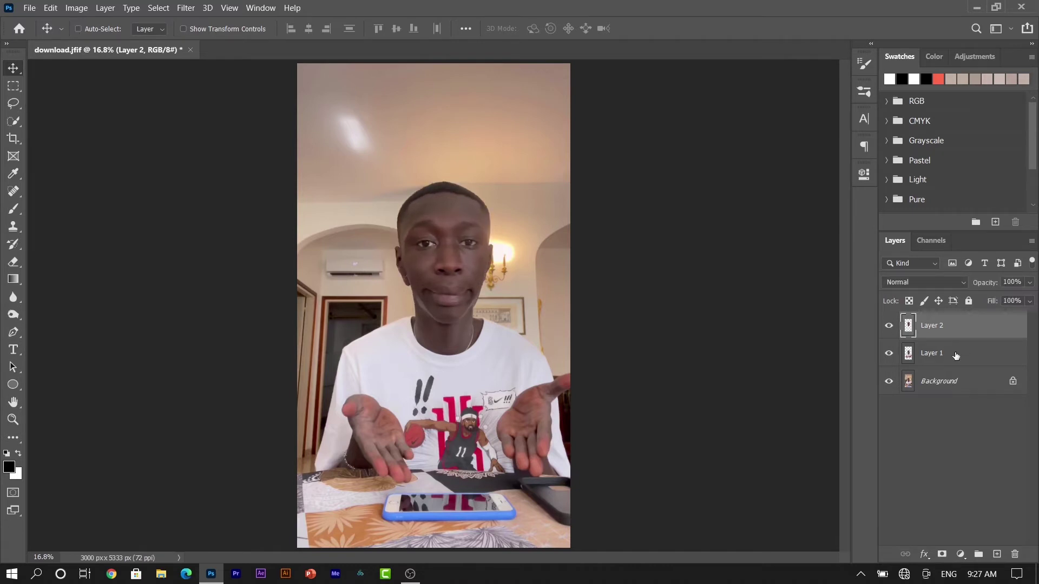
left_click(955, 352, "ctrl")
right_click(955, 353)
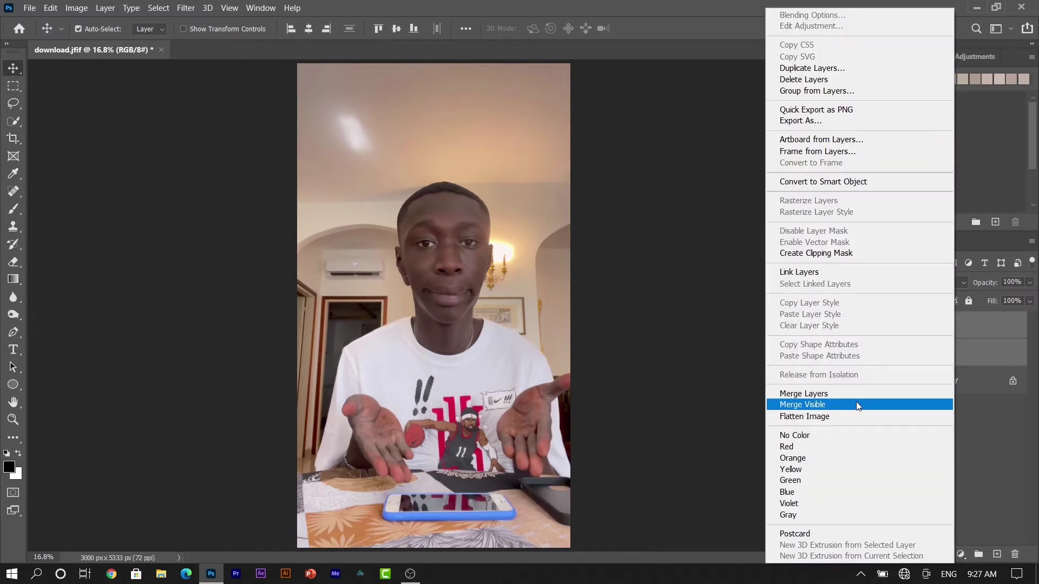
left_click(855, 398)
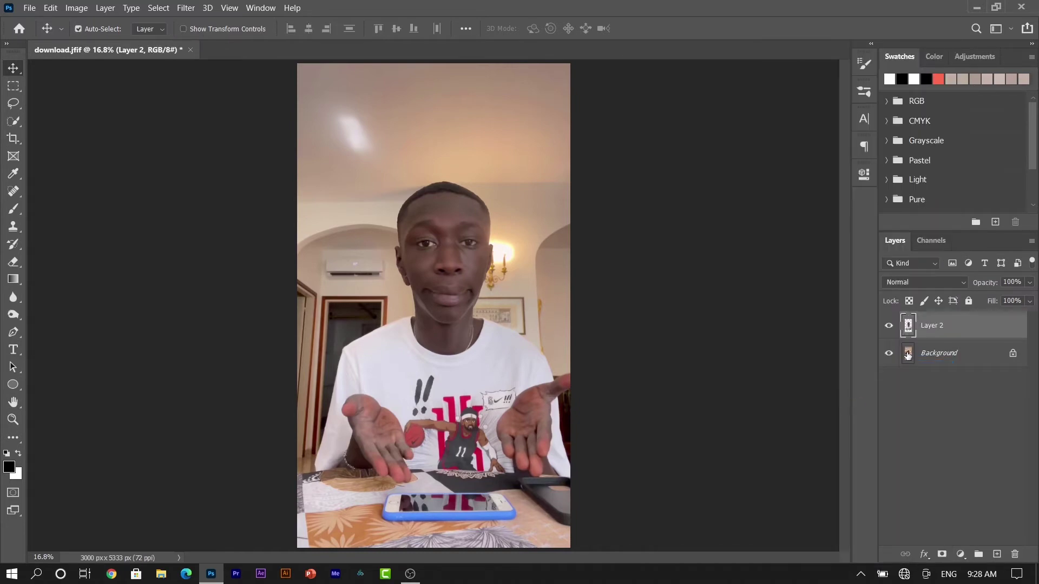
Step: Convert Layer 2 to a smart object and duplicate it as Layer 2 copy
right_click(931, 327)
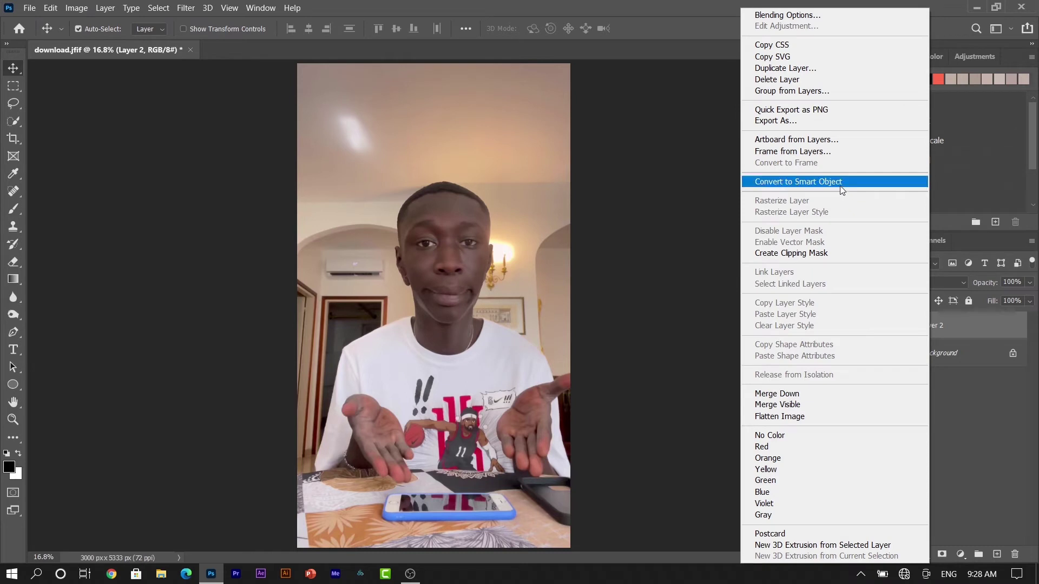
left_click(839, 184)
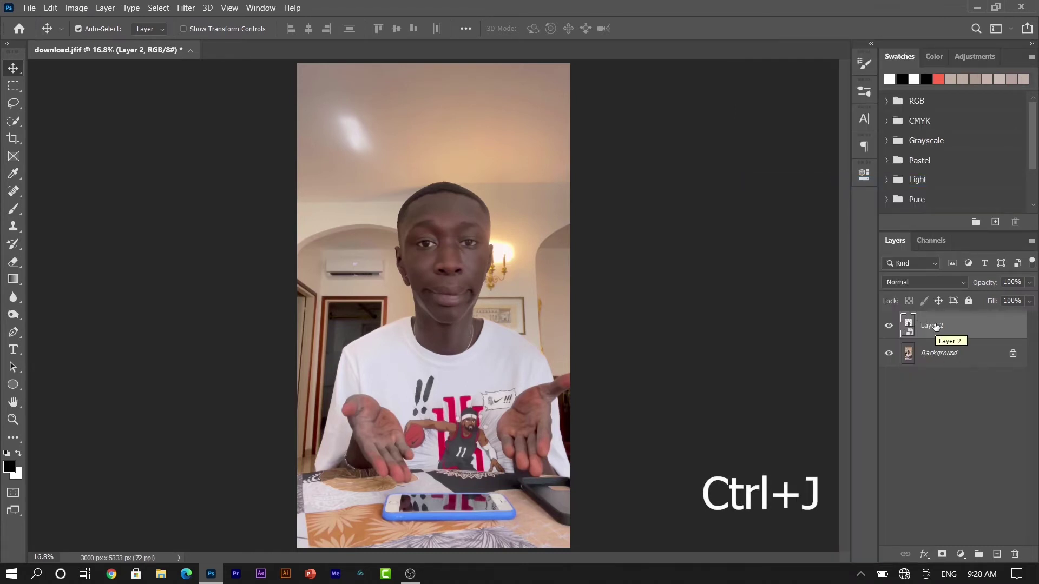
key("ctrl+j")
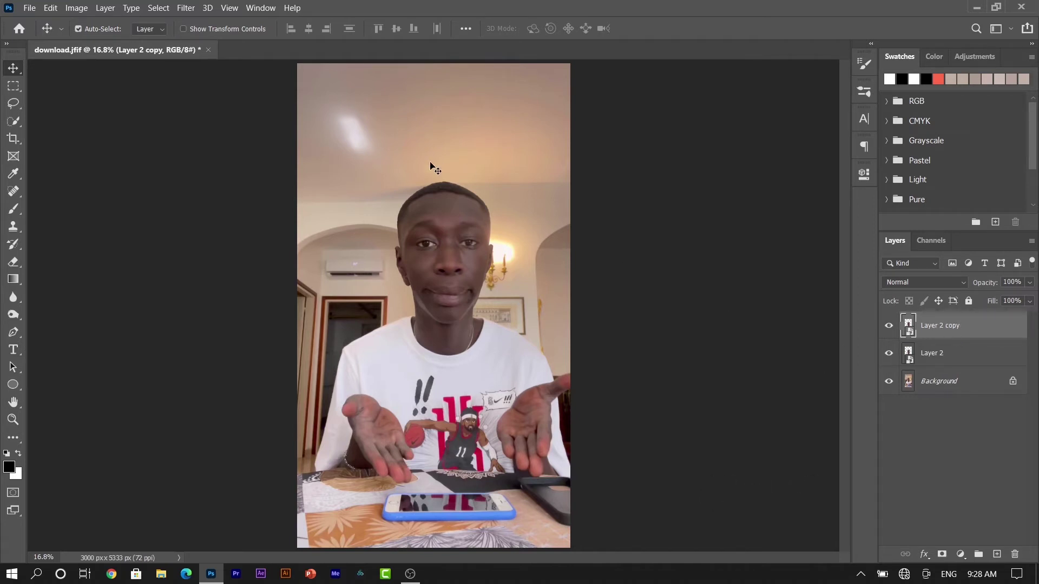
Step: Open the Liquify filter on Layer 2 copy
left_click(182, 9)
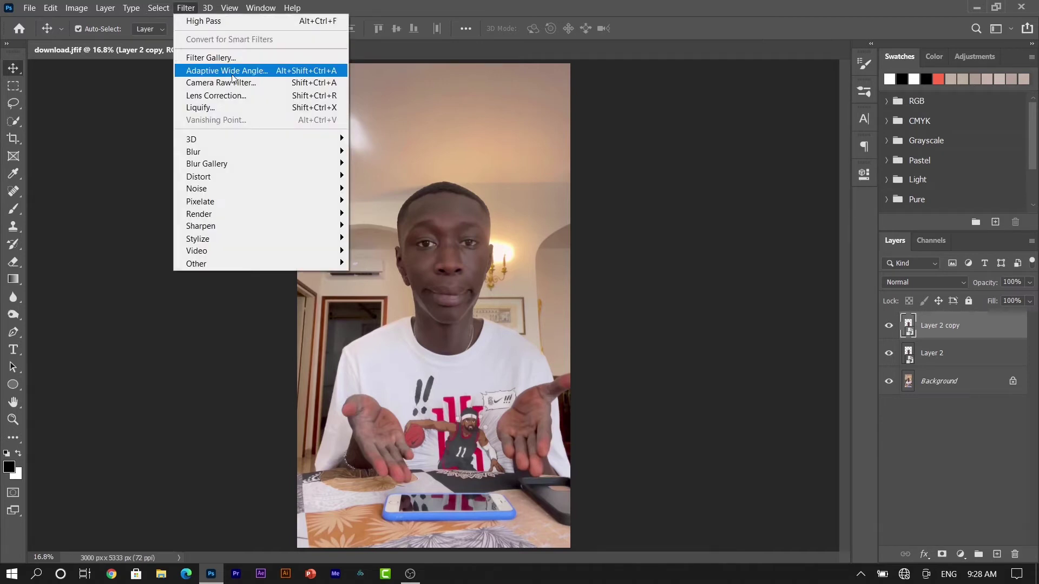
left_click(232, 107)
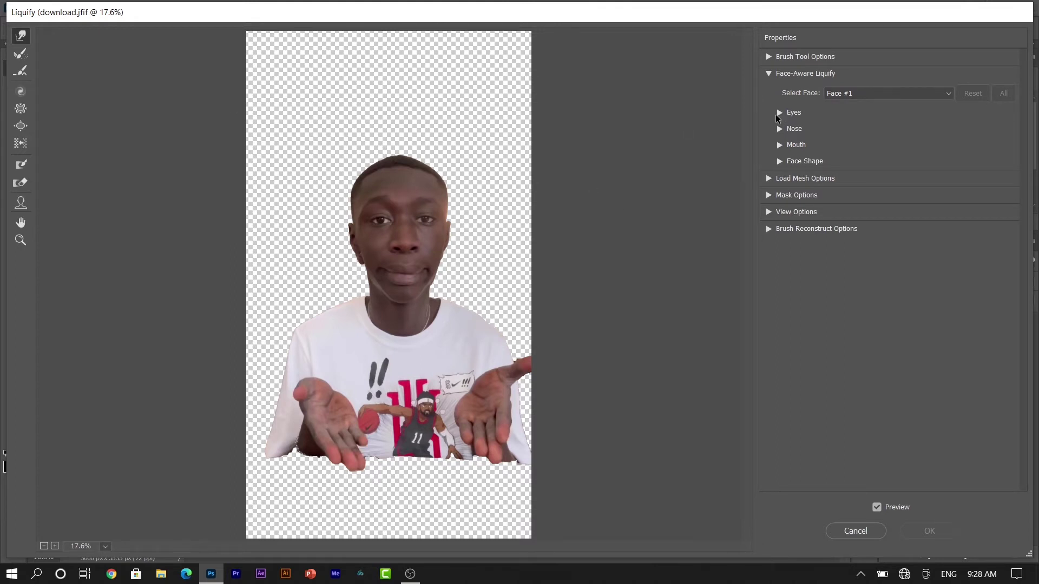
Step: Link both eyes and set eye size 100, height 100, width 95, tilt 56, distance 30
left_click(779, 113)
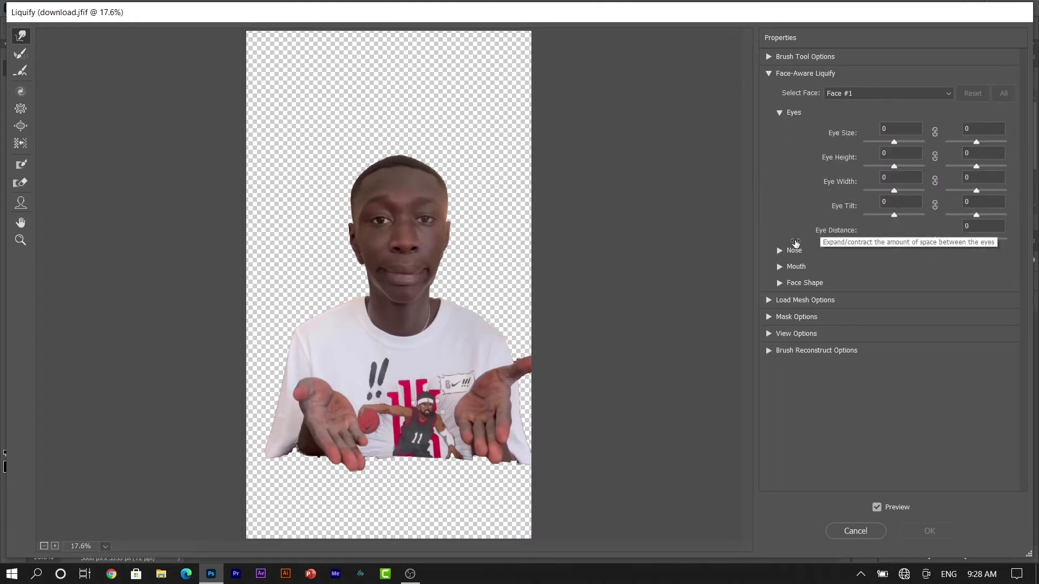
left_click(935, 132)
left_click_drag(896, 143, 931, 148)
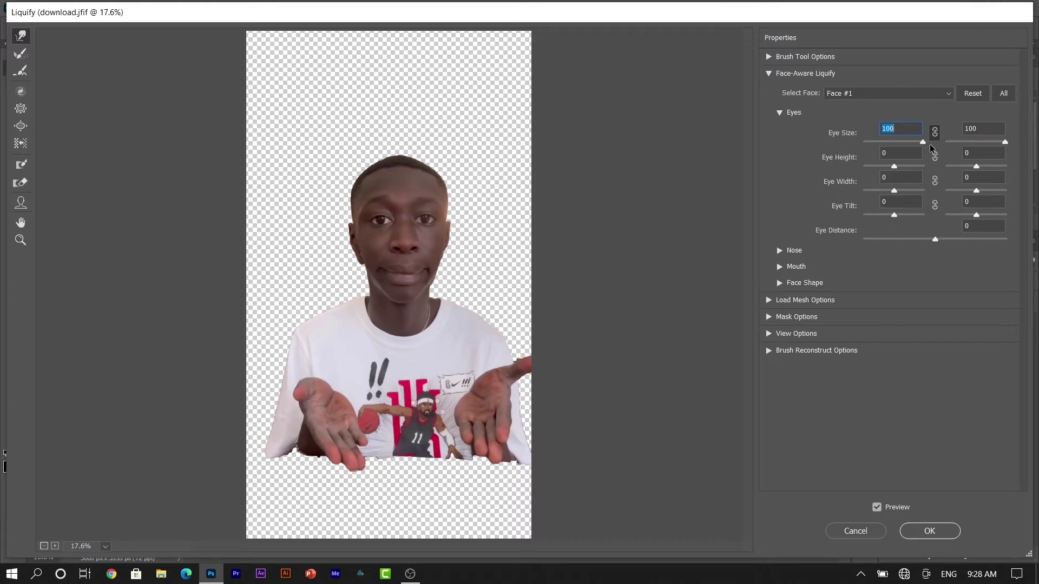
left_click(934, 157)
left_click_drag(894, 165, 939, 160)
left_click(934, 180)
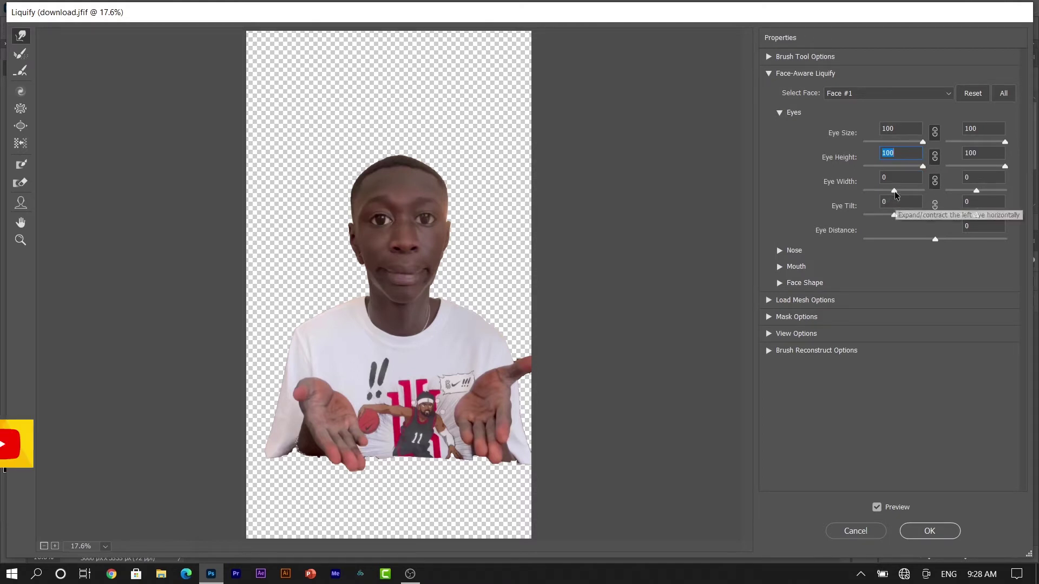
left_click_drag(893, 190, 922, 190)
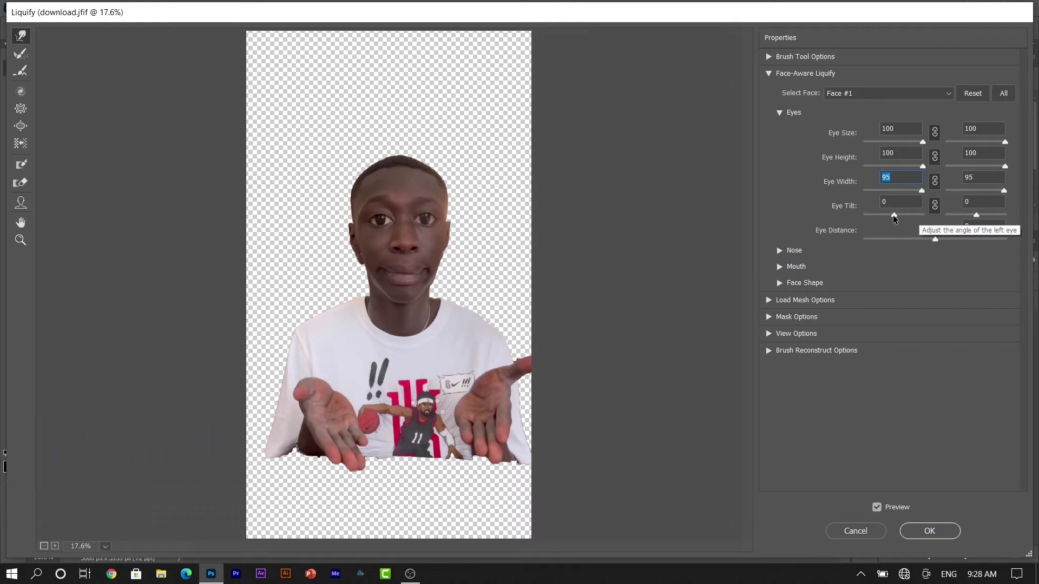
mouse_move(894, 215)
left_mouse_down()
mouse_move(924, 215)
mouse_move(914, 215)
mouse_move(955, 238)
left_mouse_up()
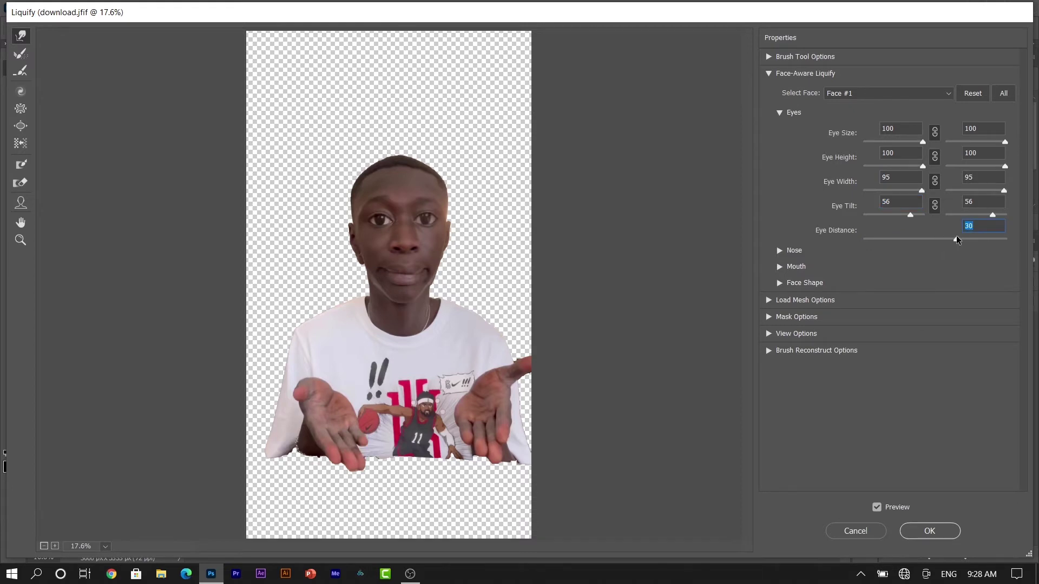
Step: Set the nose height to 73 and nose width to 71
left_click(780, 250)
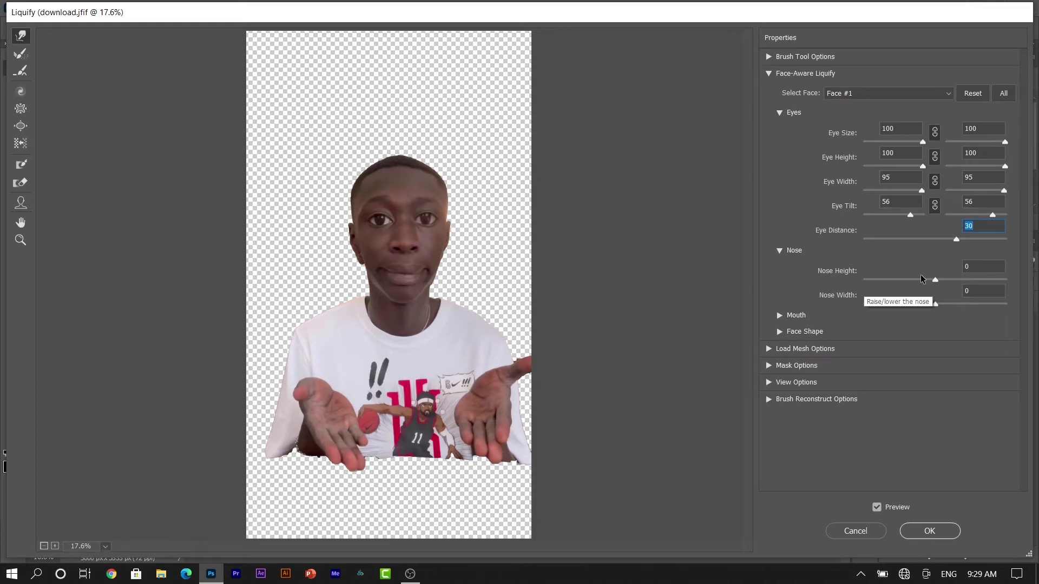
left_click(934, 280)
left_click_drag(941, 281, 946, 280)
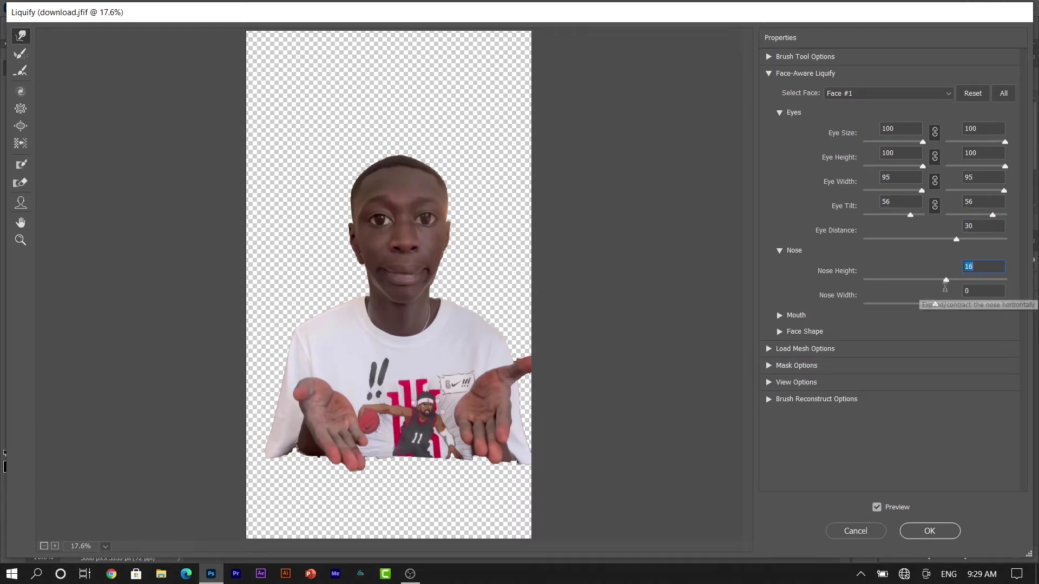
mouse_move(945, 281)
left_mouse_down()
mouse_move(868, 284)
mouse_move(987, 281)
left_mouse_up()
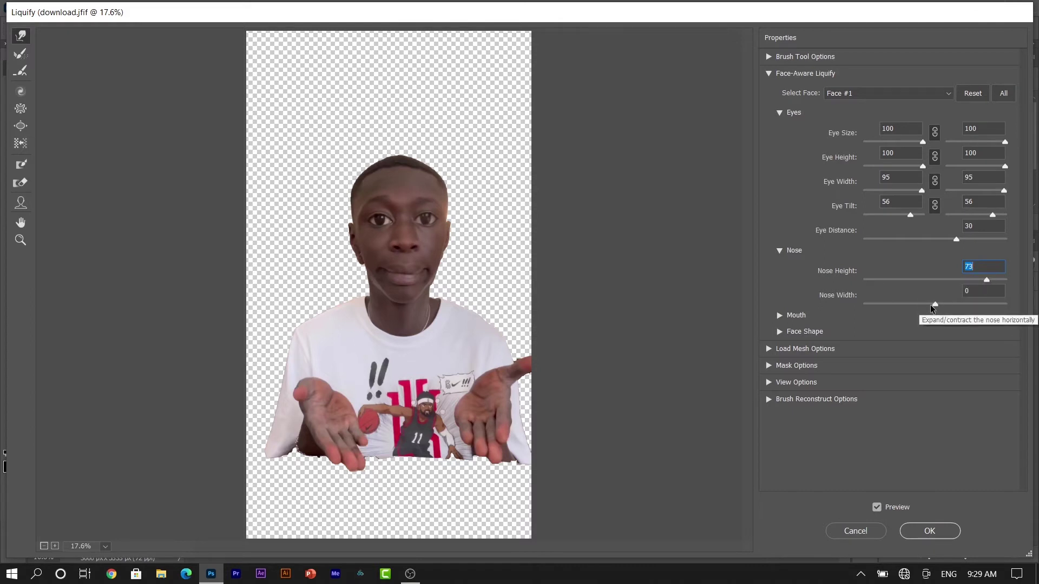
left_click_drag(936, 306, 987, 305)
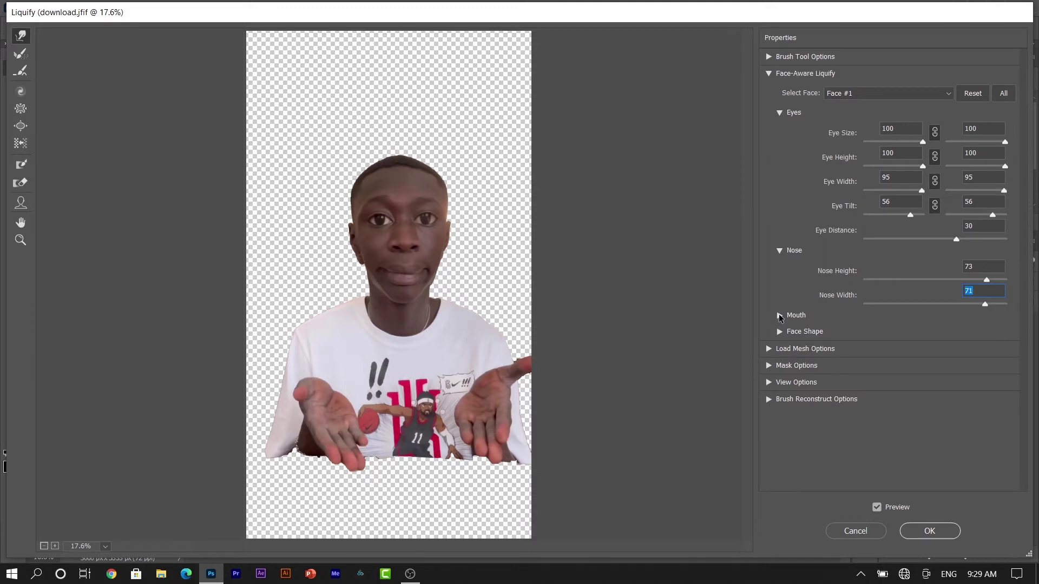
left_click(780, 315)
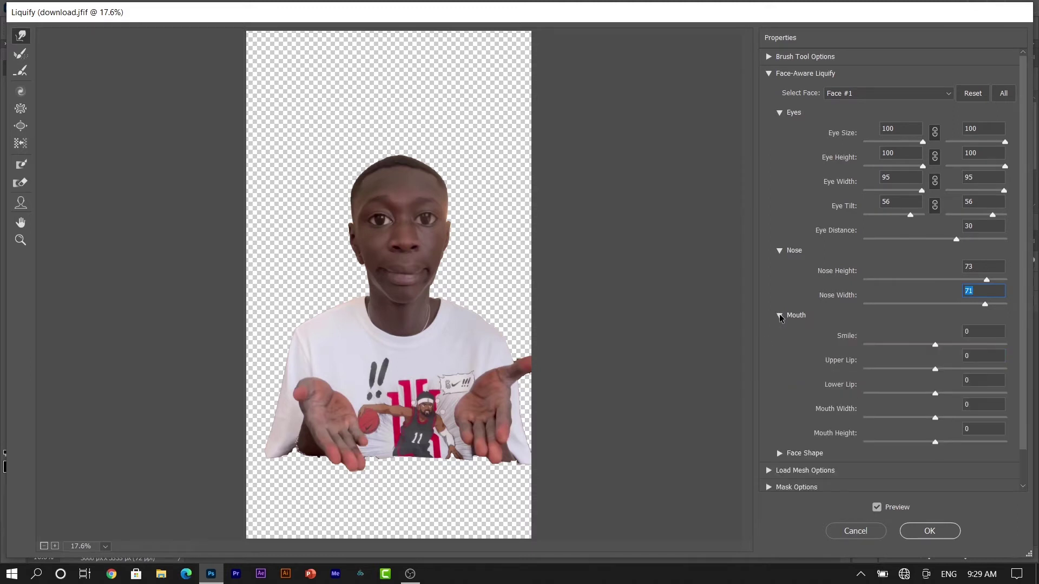
Step: Set mouth smile -22, upper lip 75, lower lip -22, width 30, height -22
left_click(779, 250)
left_click(779, 112)
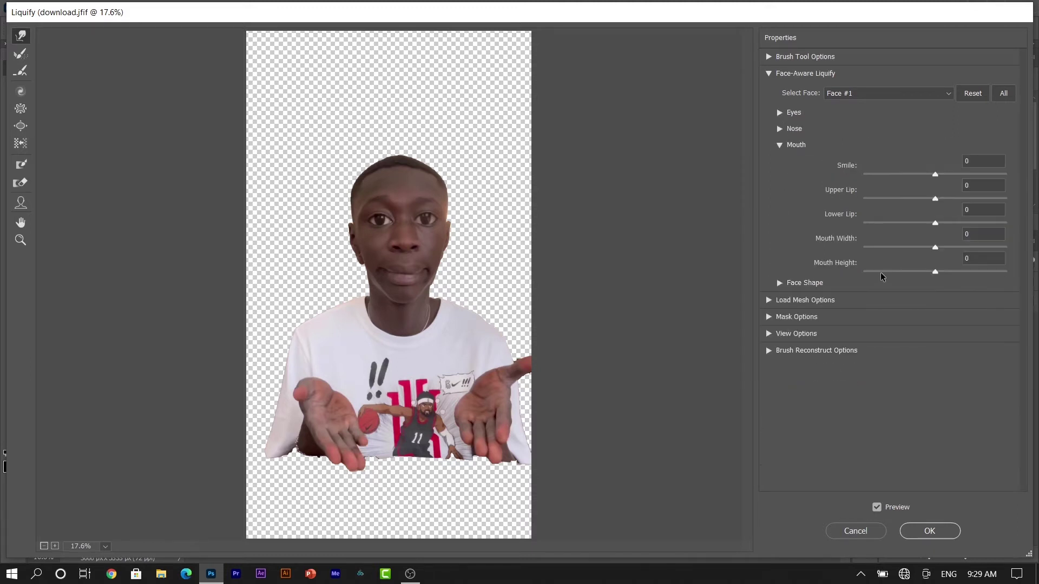
left_click_drag(934, 174, 983, 174)
left_click_drag(982, 176, 921, 187)
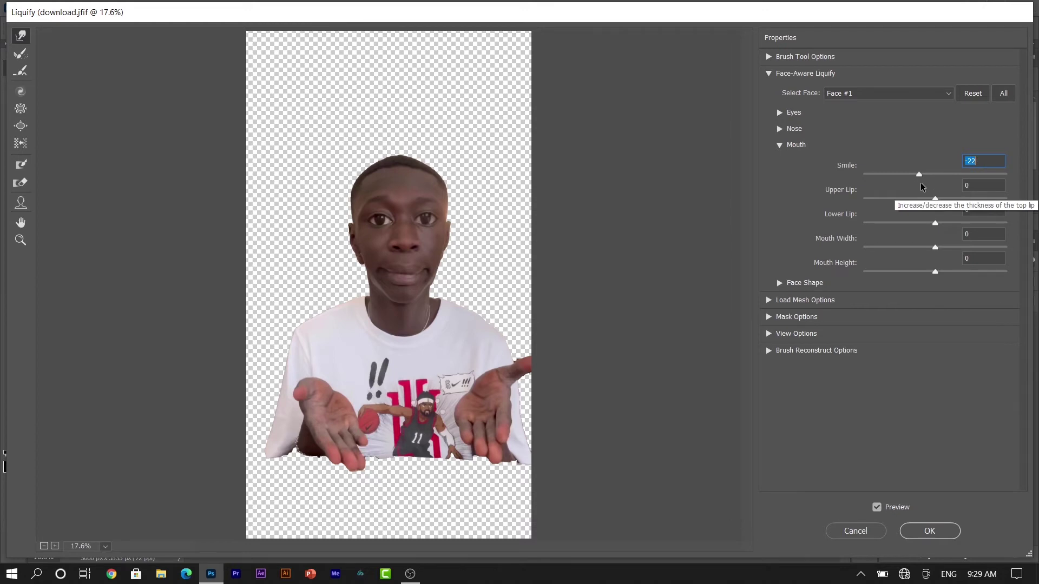
left_click_drag(935, 198, 997, 196)
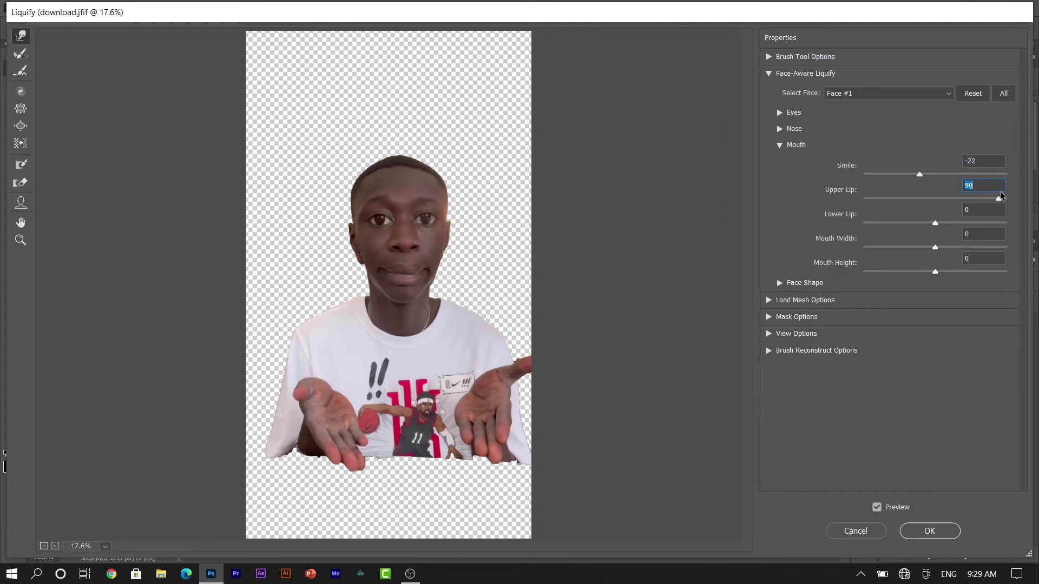
left_click_drag(998, 196, 987, 198)
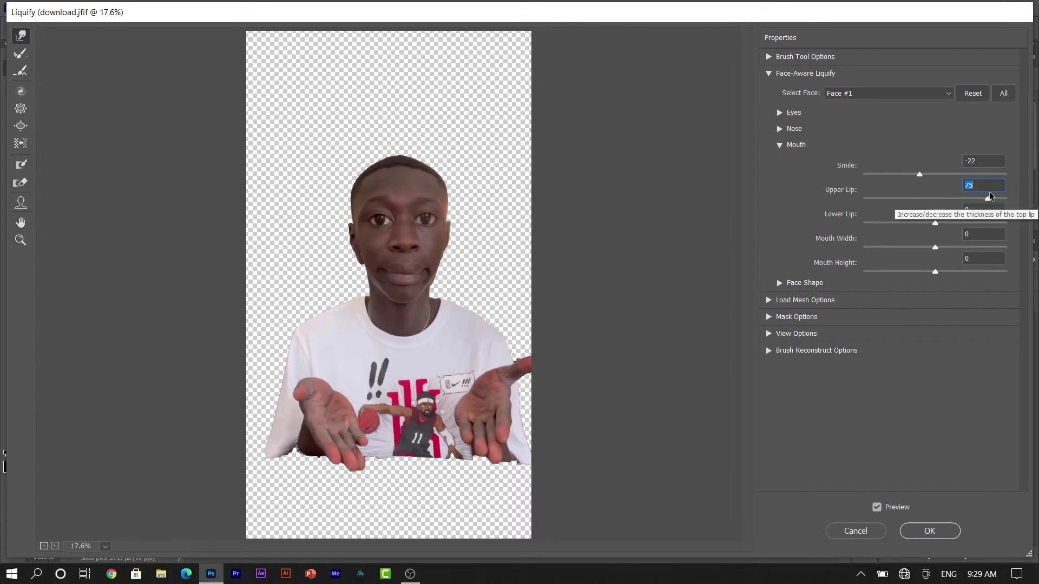
left_click_drag(935, 224, 921, 233)
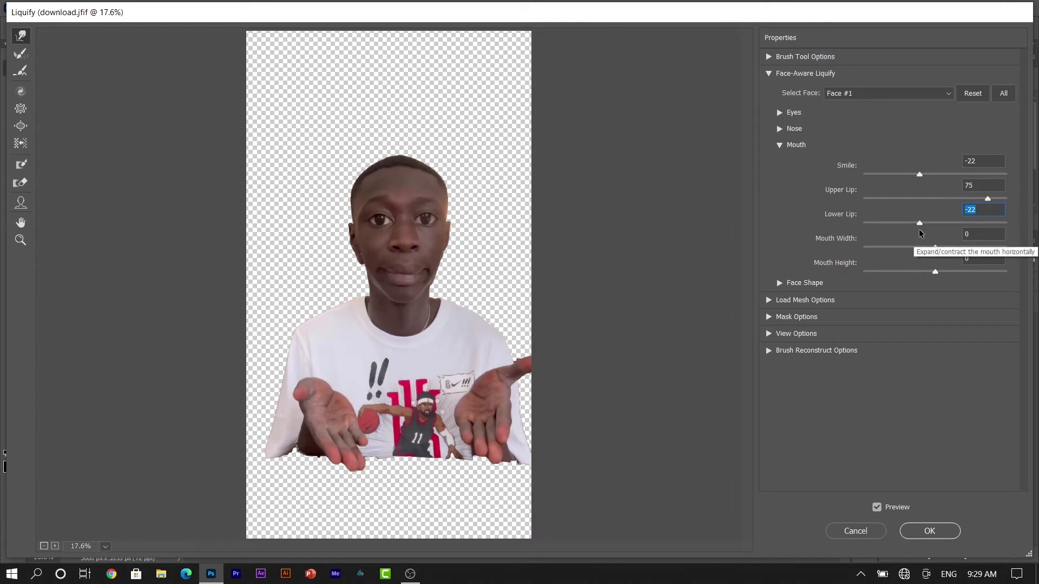
mouse_move(935, 248)
left_mouse_down()
mouse_move(959, 247)
mouse_move(982, 271)
mouse_move(919, 272)
left_mouse_up()
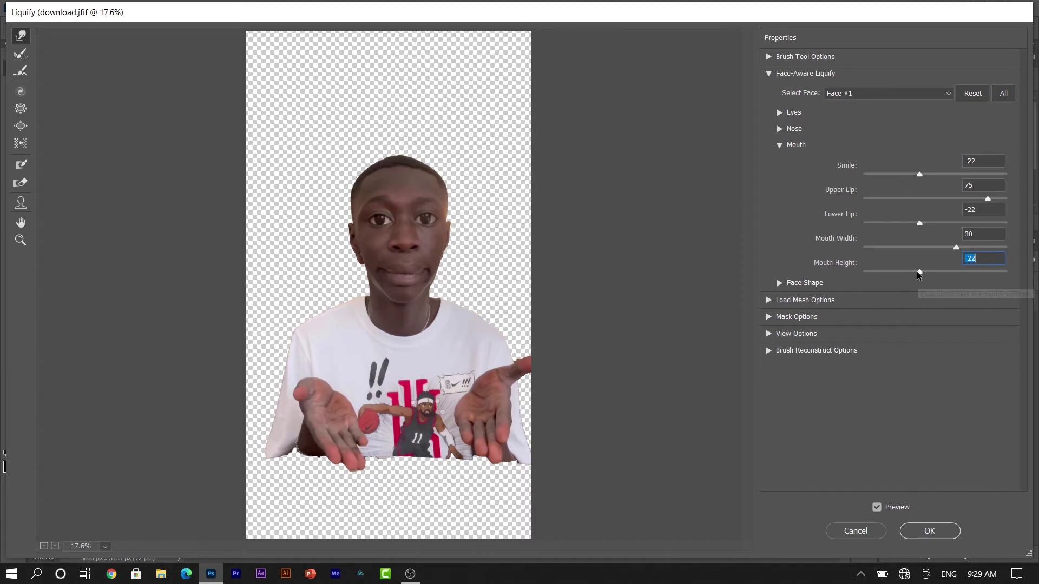
left_click(780, 283)
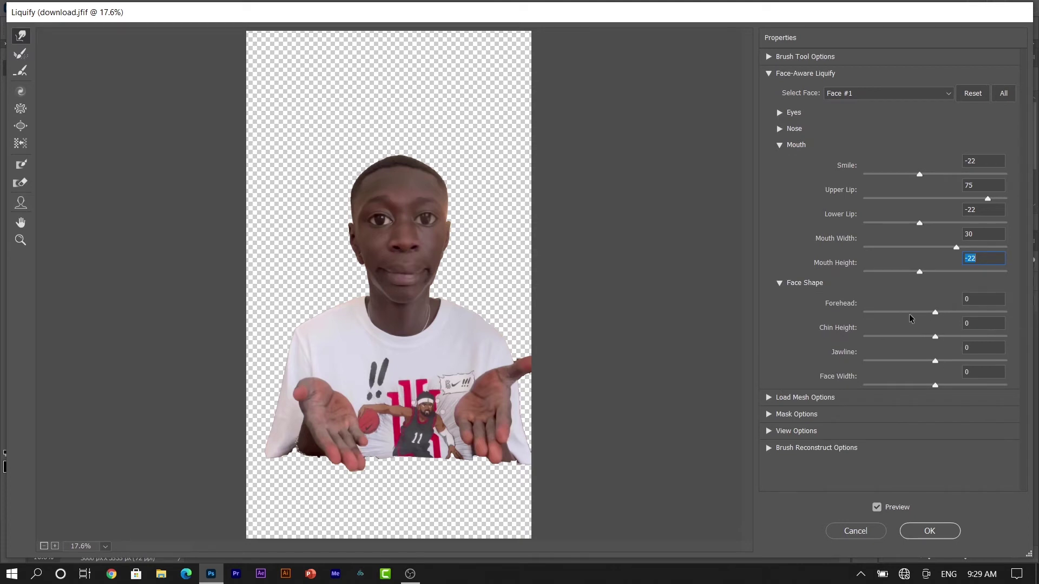
Step: Set forehead -46, chin height 26, jawline -45, face width -36, and apply Liquify
mouse_move(943, 312)
left_mouse_down()
mouse_move(901, 317)
mouse_move(969, 336)
mouse_move(945, 337)
left_mouse_up()
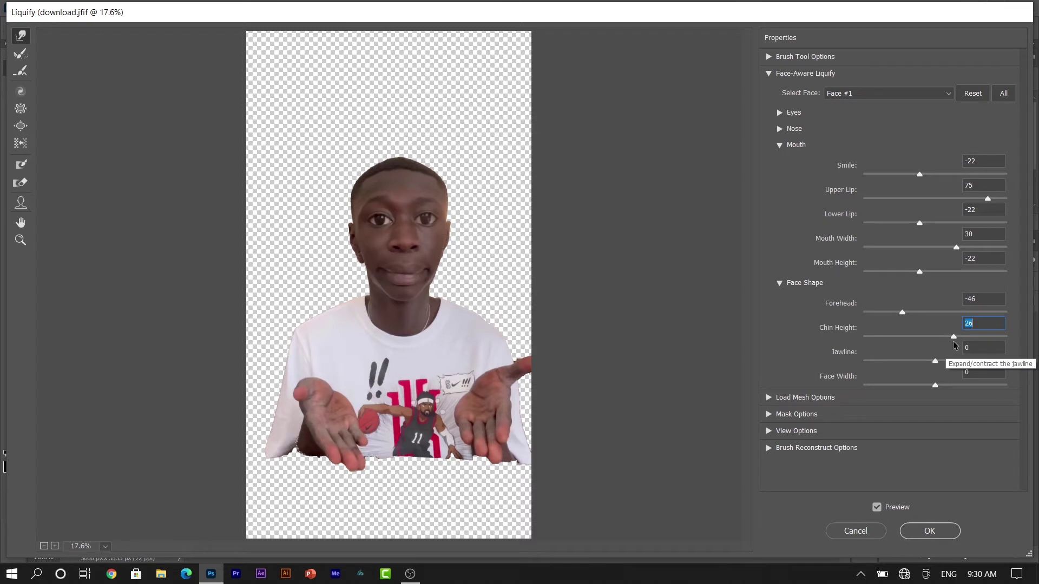
mouse_move(935, 360)
left_mouse_down()
mouse_move(986, 361)
mouse_move(899, 369)
left_mouse_up()
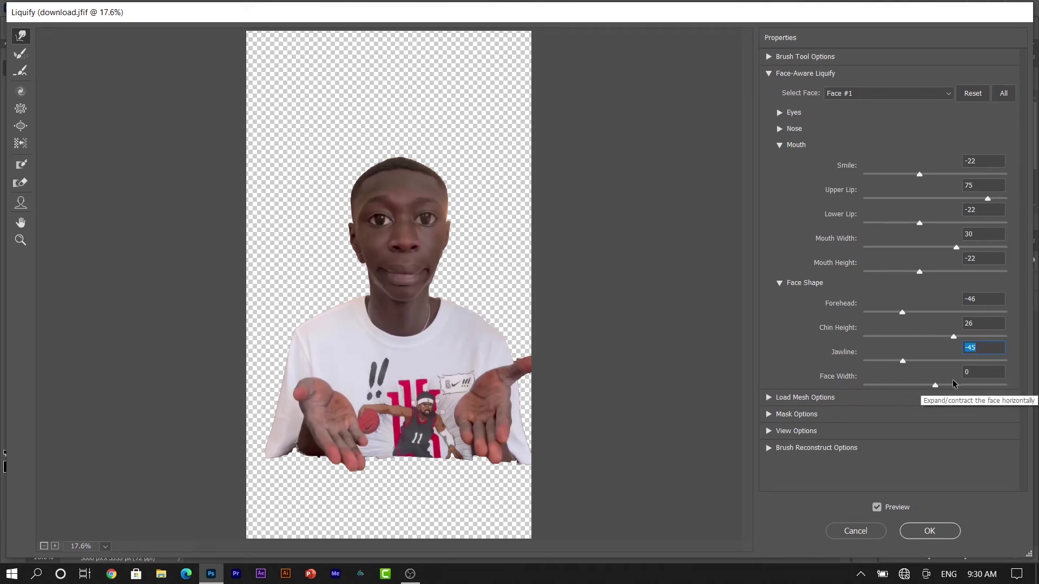
mouse_move(934, 386)
left_mouse_down()
mouse_move(966, 386)
mouse_move(908, 387)
left_mouse_up()
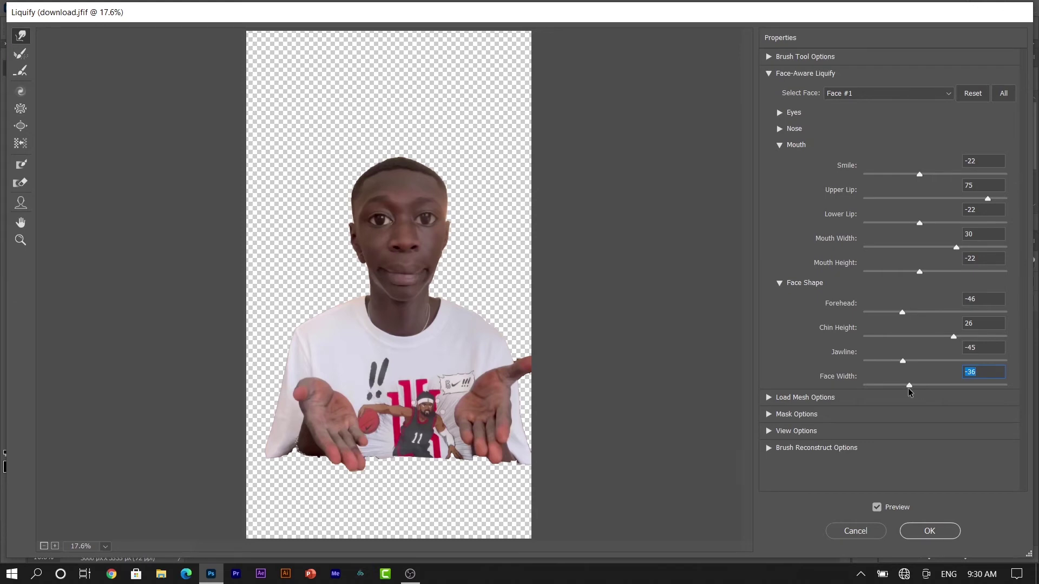
left_click(916, 529)
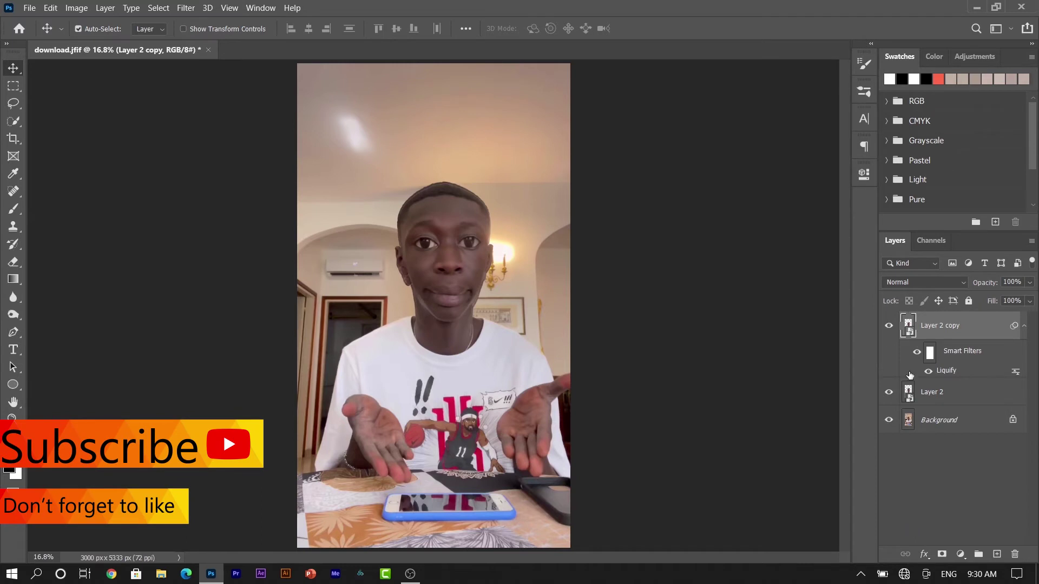
Step: Compare with the original, then add an Anisotropic Diffuse smart filter to Layer 2 copy
left_click(888, 326)
left_click(889, 326)
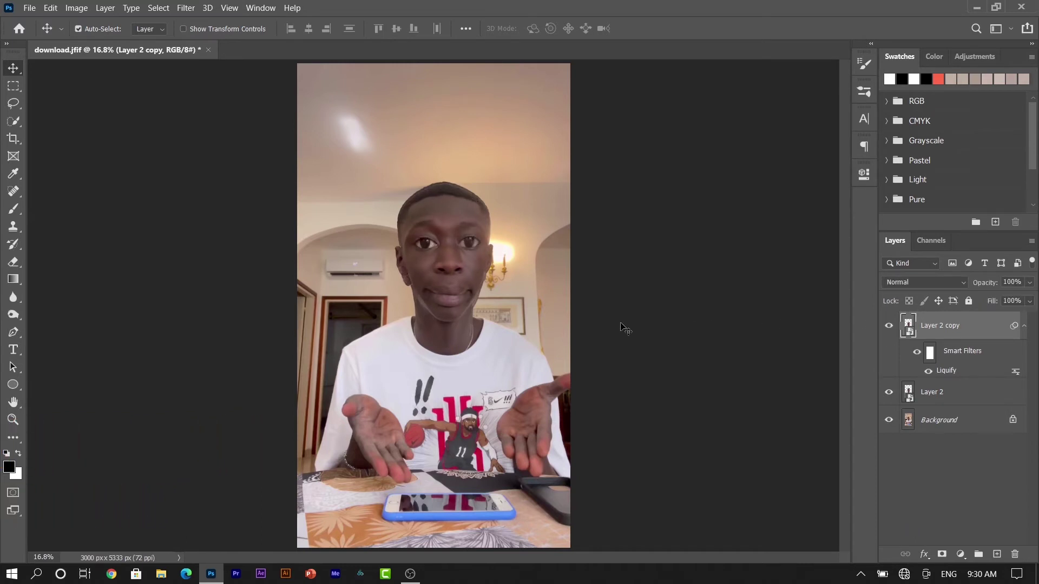
left_click(186, 8)
mouse_move(243, 251)
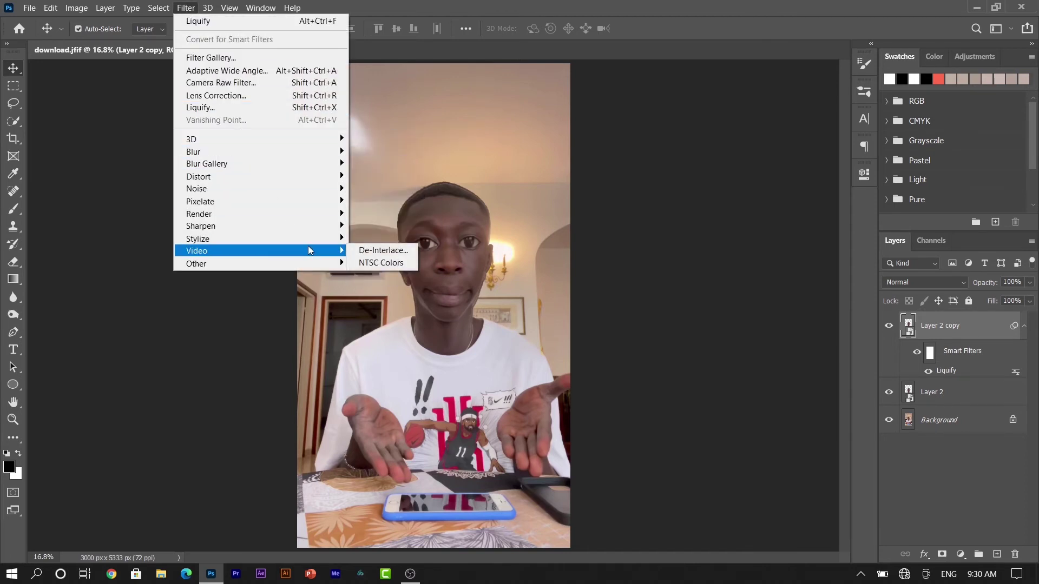
mouse_move(197, 239)
left_click(363, 240)
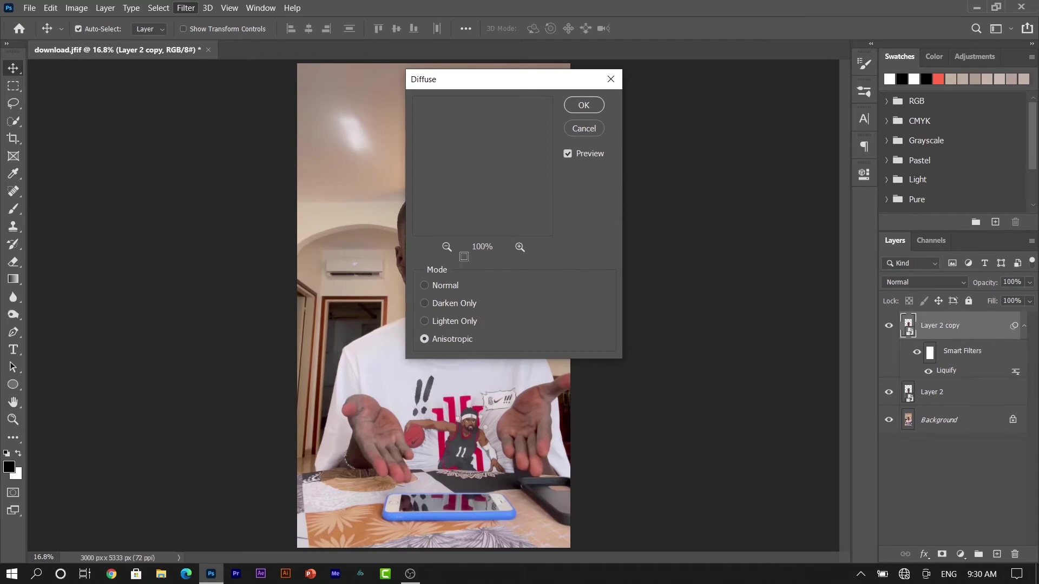
key("Return")
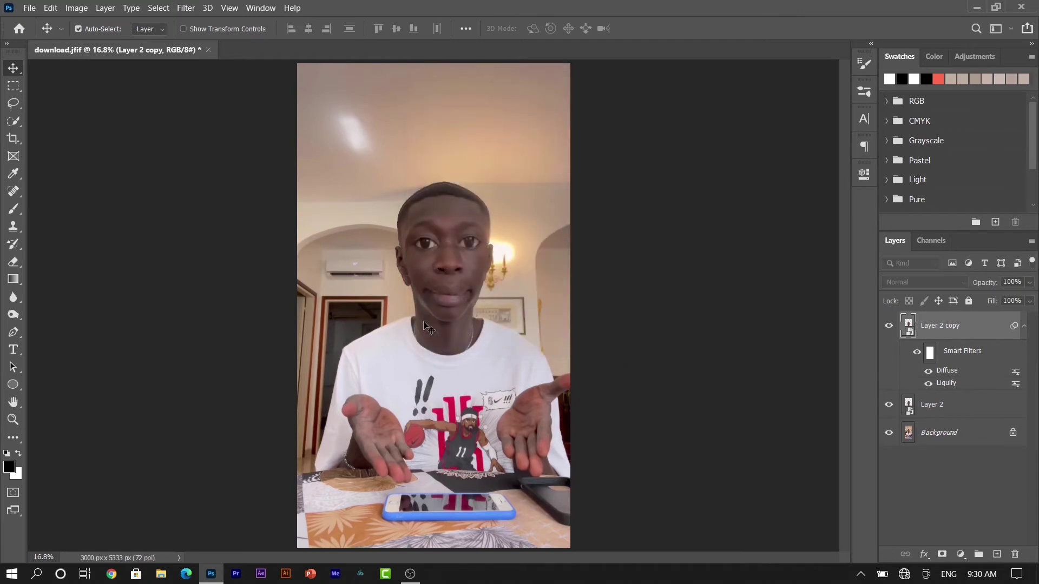
Step: Reapply Diffuse from the top of the Filter menu as a second smart filter
left_click(190, 10)
left_click(211, 24)
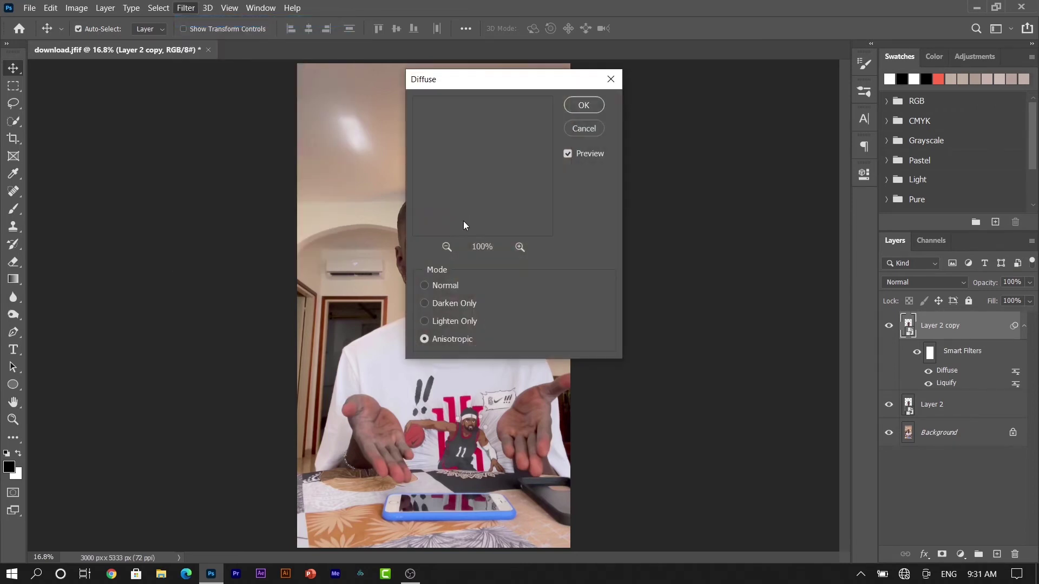
left_click(583, 106)
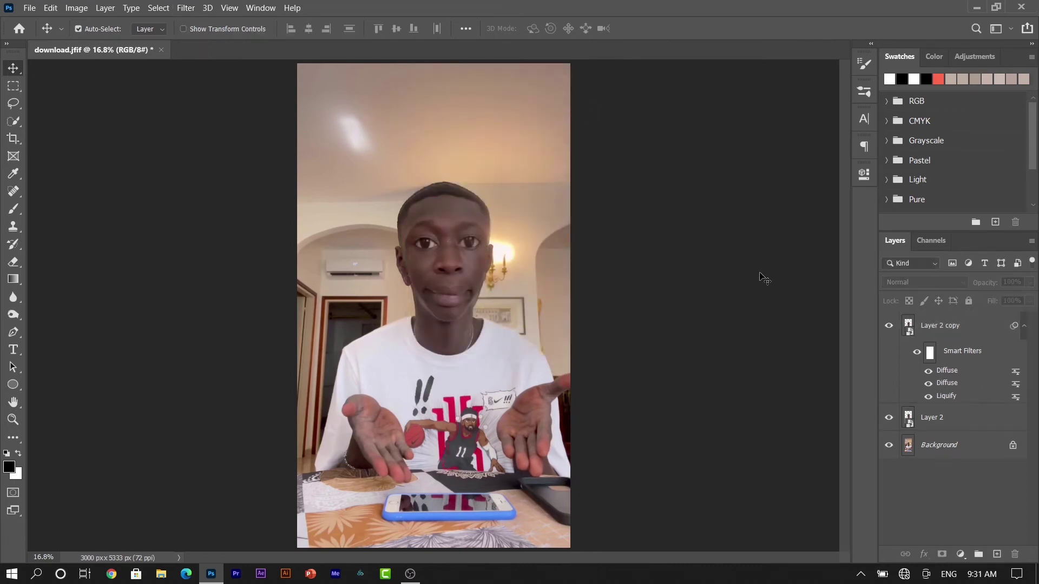
left_click(918, 335)
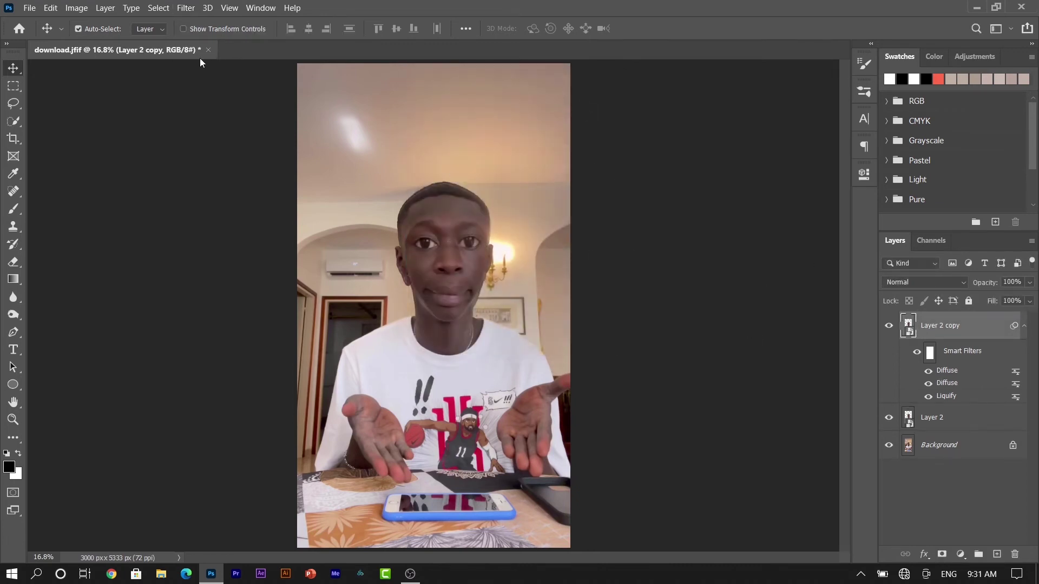
Step: Apply Surface Blur to Layer 2 copy with Radius 16 pixels and Threshold 7 levels
left_click(185, 7)
mouse_move(244, 151)
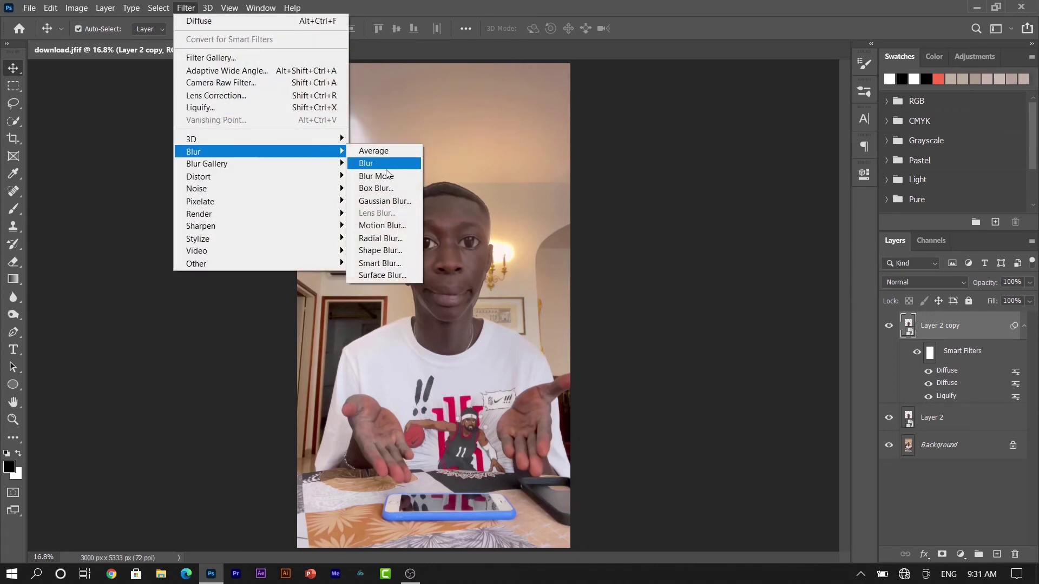
left_click(398, 277)
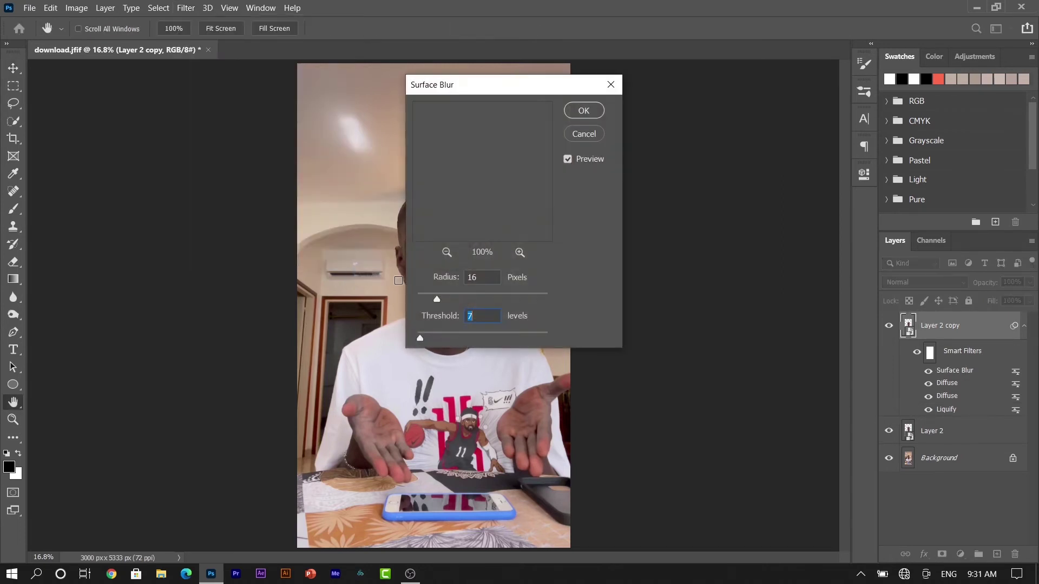
left_click_drag(478, 276, 467, 276)
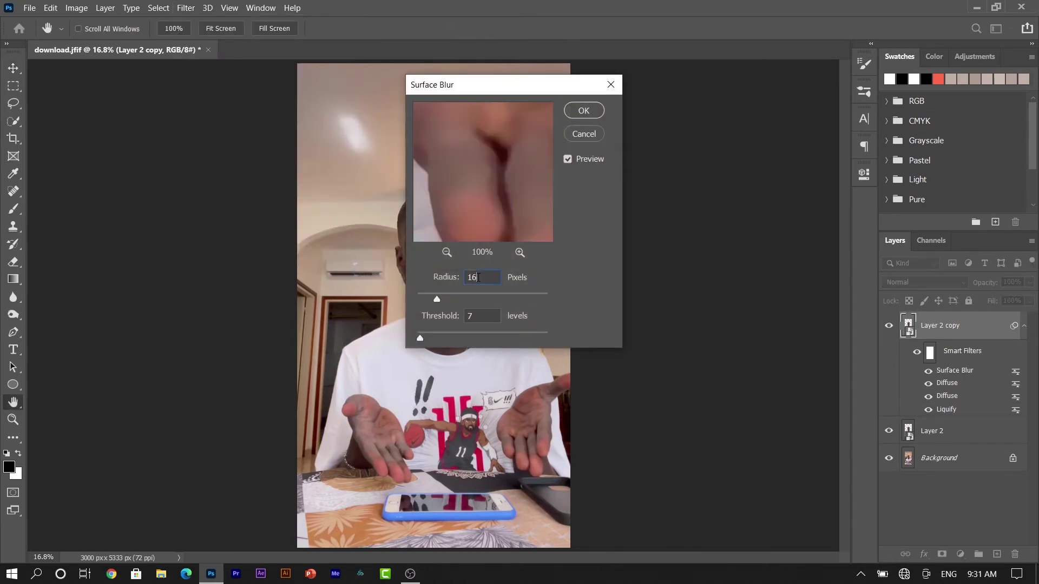
double_click(474, 318)
left_click(583, 111)
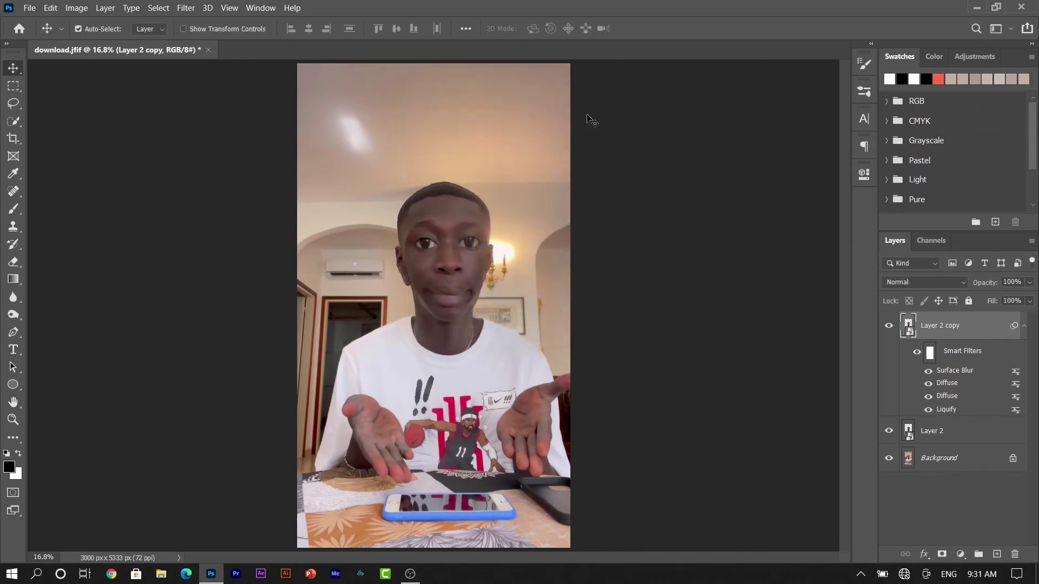
left_click(186, 8)
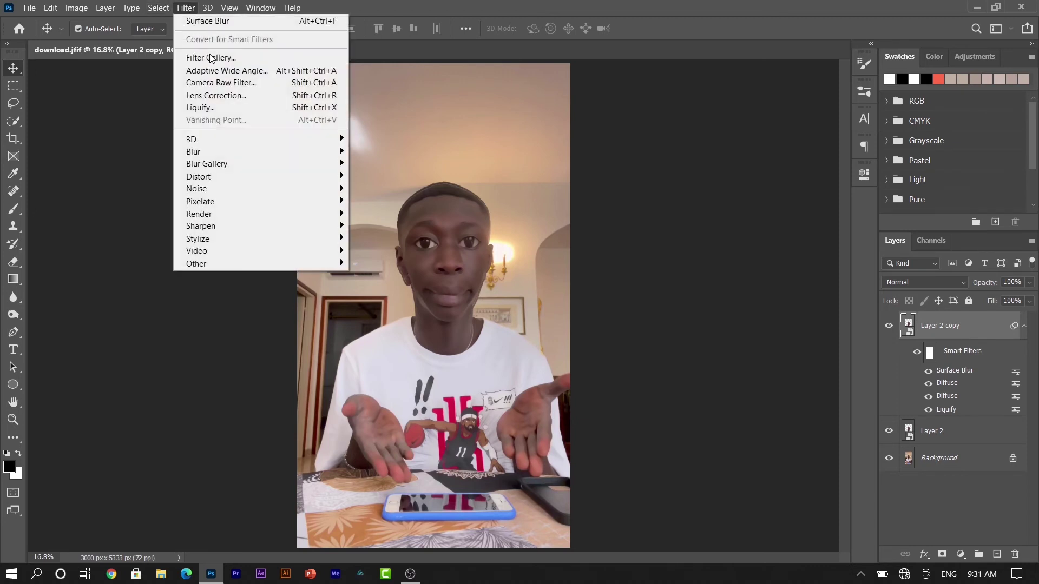
mouse_move(197, 188)
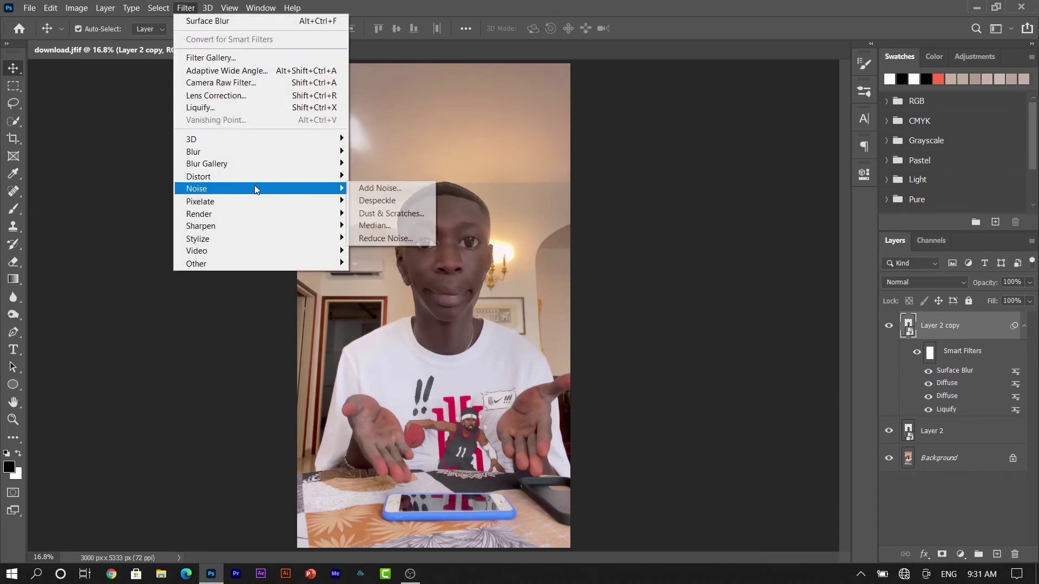
Step: Apply Reduce Noise at Strength 10 and Preserve Details 10%, then compare before and after
left_click(393, 238)
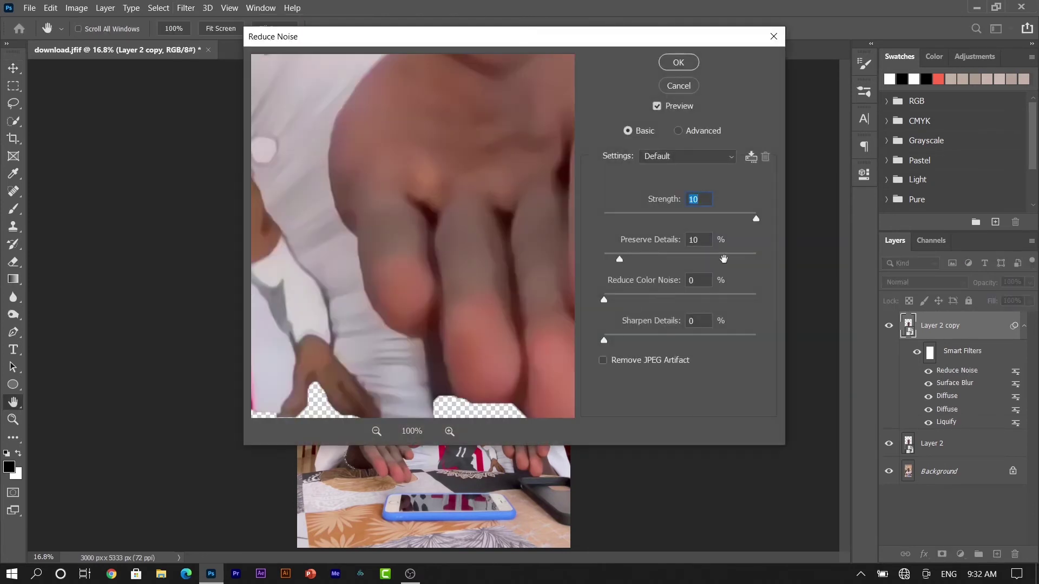
left_click(702, 241)
left_click(696, 320)
left_click(677, 62)
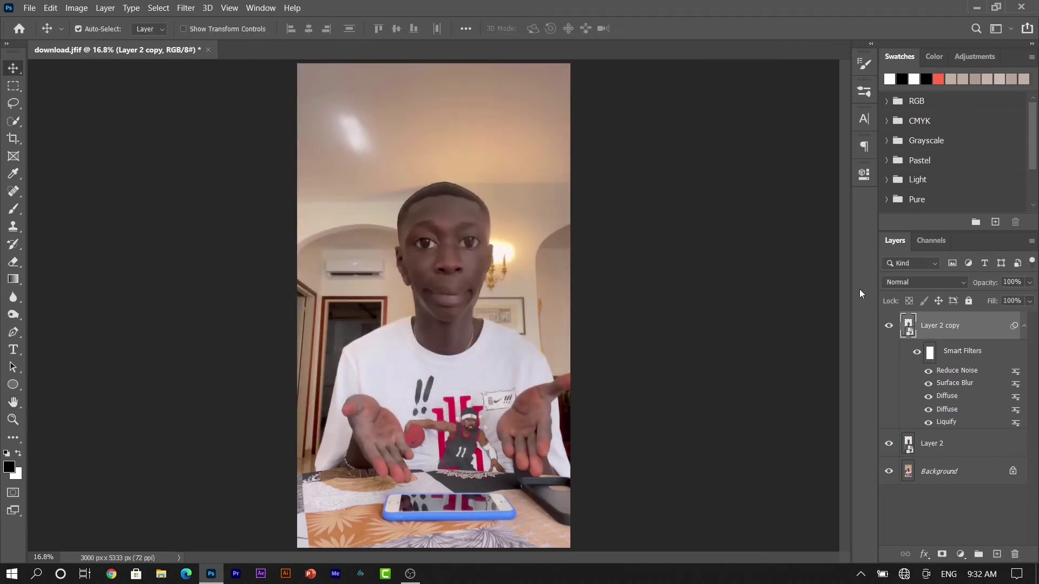
left_click(888, 325)
left_click(888, 325)
Step: Apply Smart Sharpen at Amount 175% and Radius 3.0 px, removing Lens Blur
left_click(185, 8)
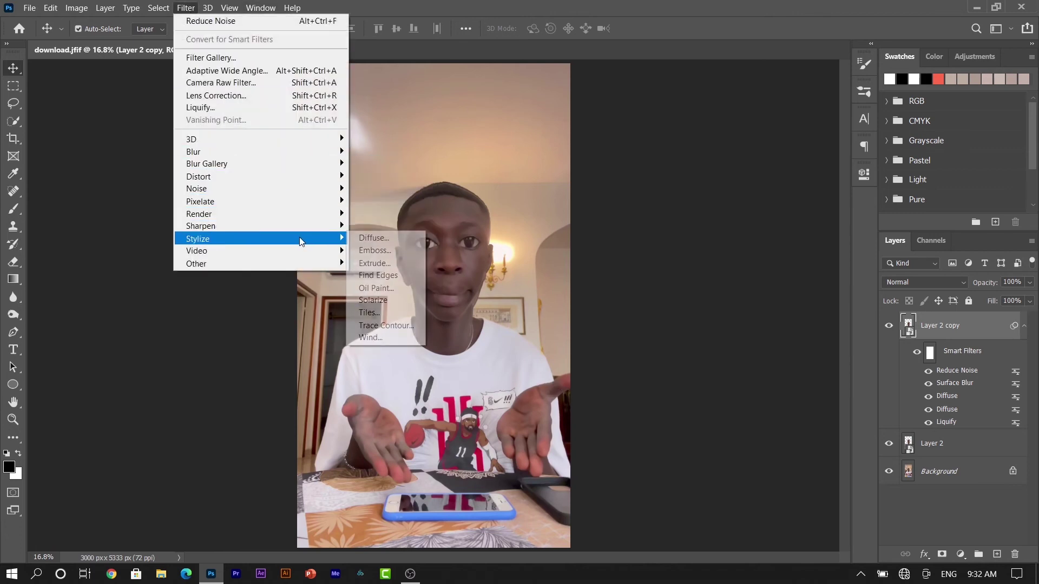
mouse_move(200, 226)
left_click(396, 277)
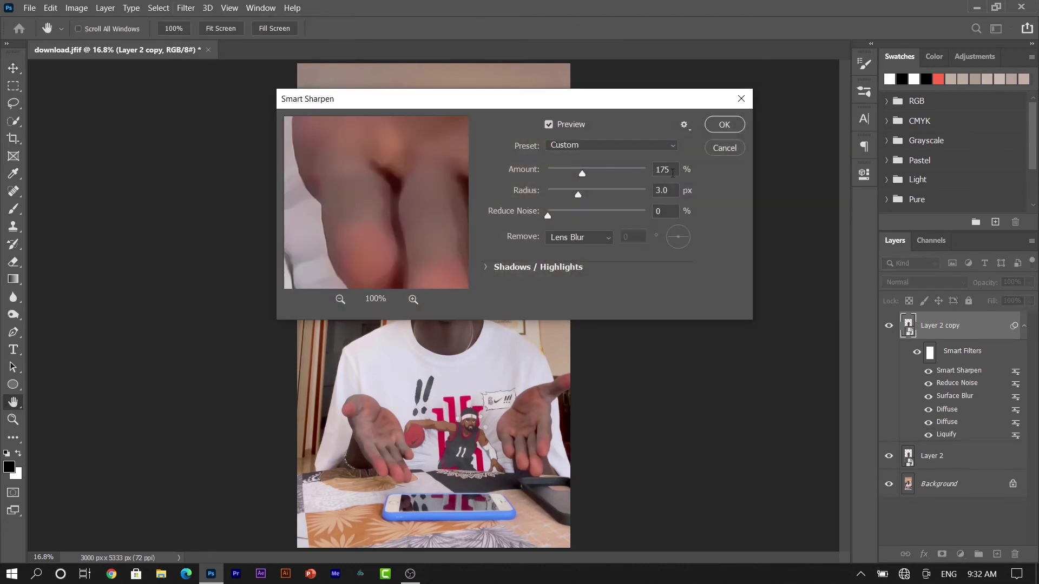
mouse_move(674, 172)
left_mouse_down()
mouse_move(658, 171)
mouse_move(646, 211)
left_mouse_up()
left_click(561, 244)
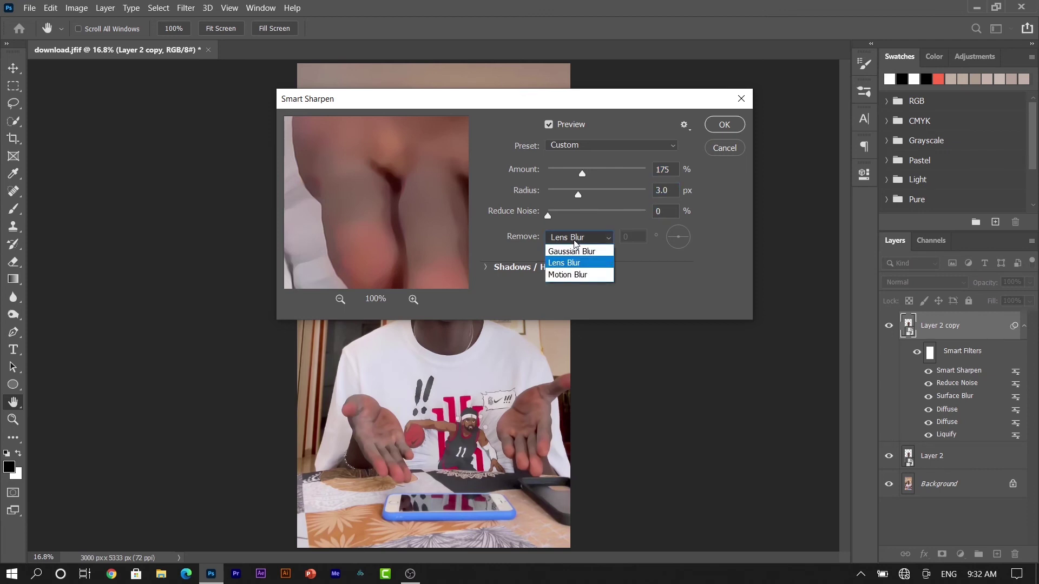
left_click(575, 268)
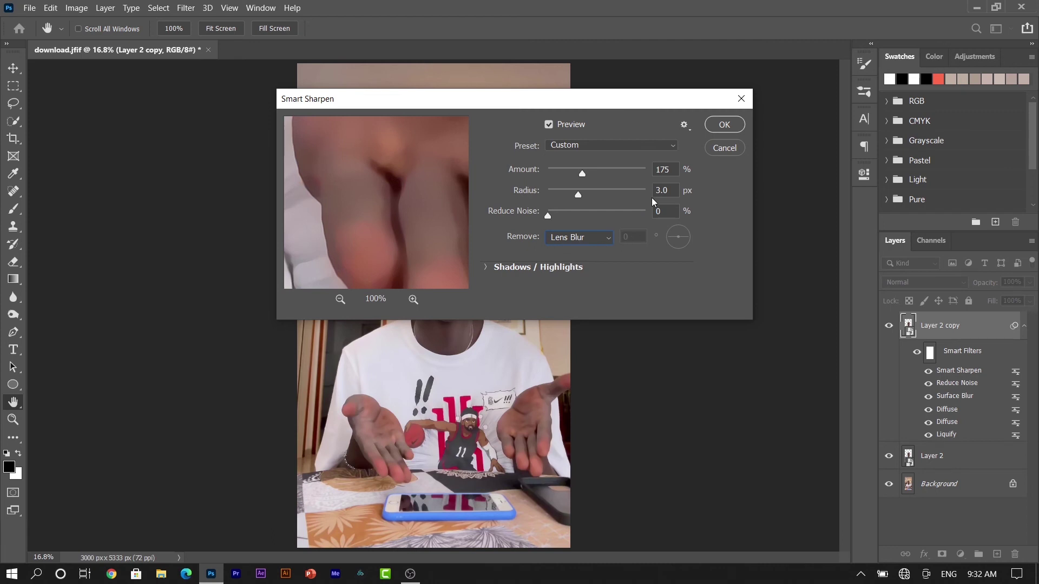
left_click(724, 125)
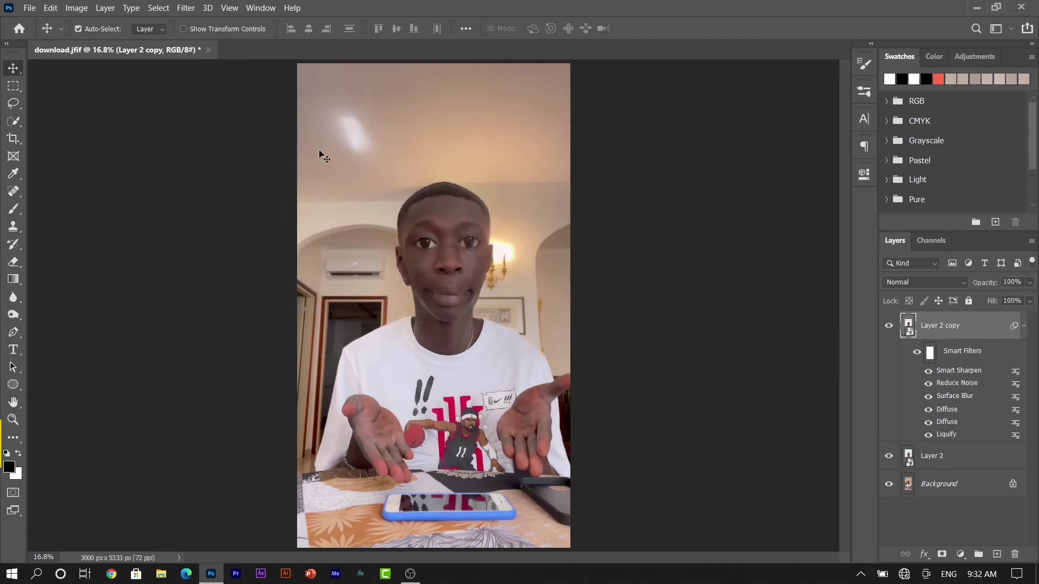
left_click(185, 7)
mouse_move(196, 264)
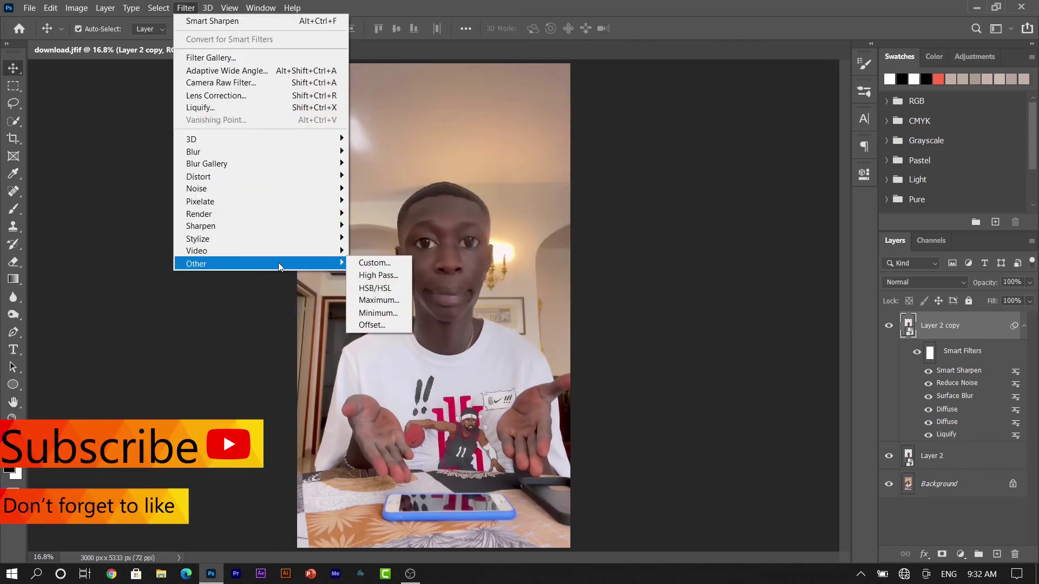
Step: Add a 3.0 px High Pass smart filter and set its blending to Overlay at 100% opacity
left_click(378, 275)
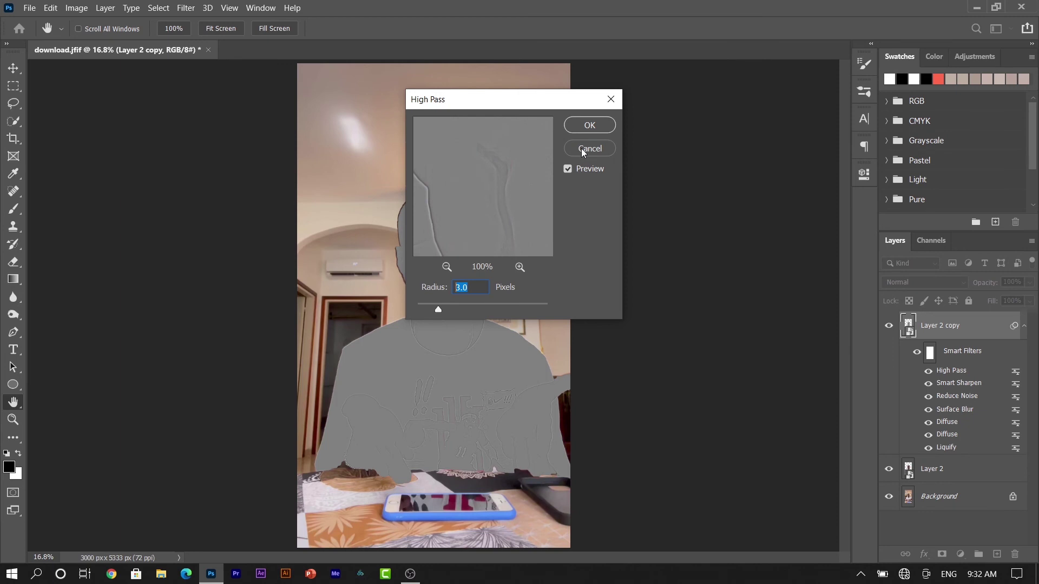
left_click(589, 126)
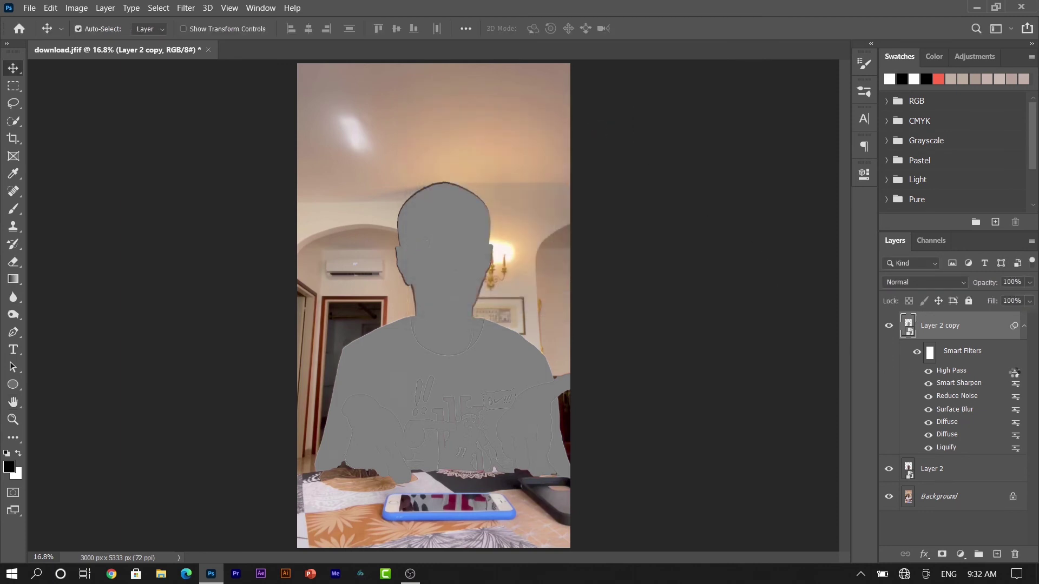
double_click(1015, 374)
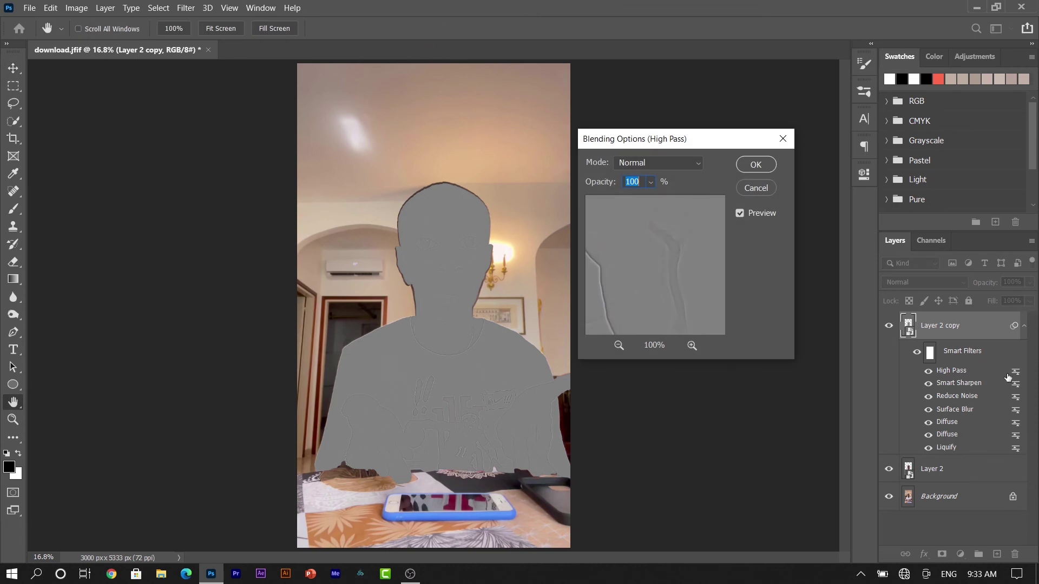
left_click(698, 163)
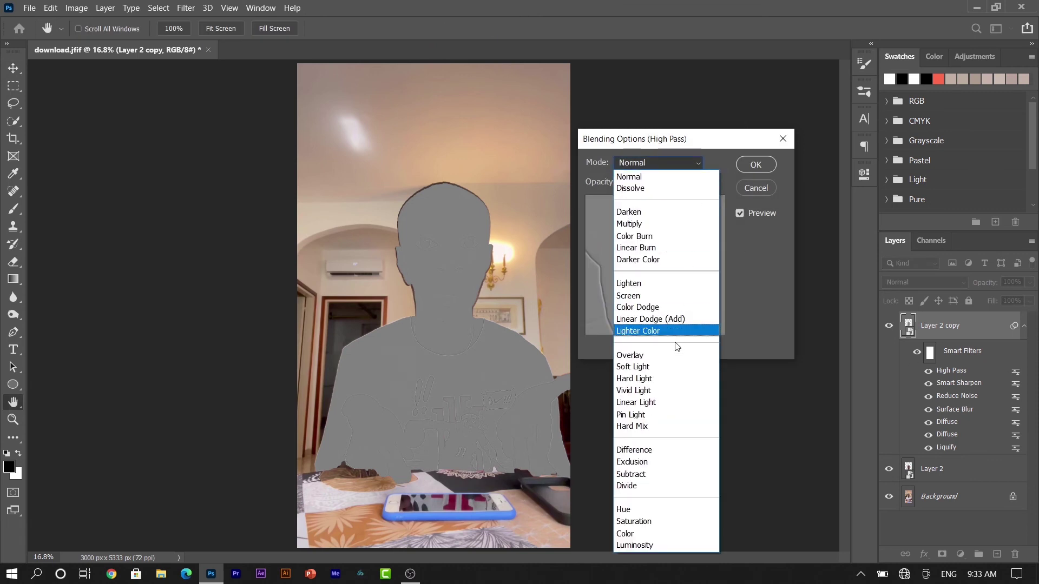
left_click(667, 356)
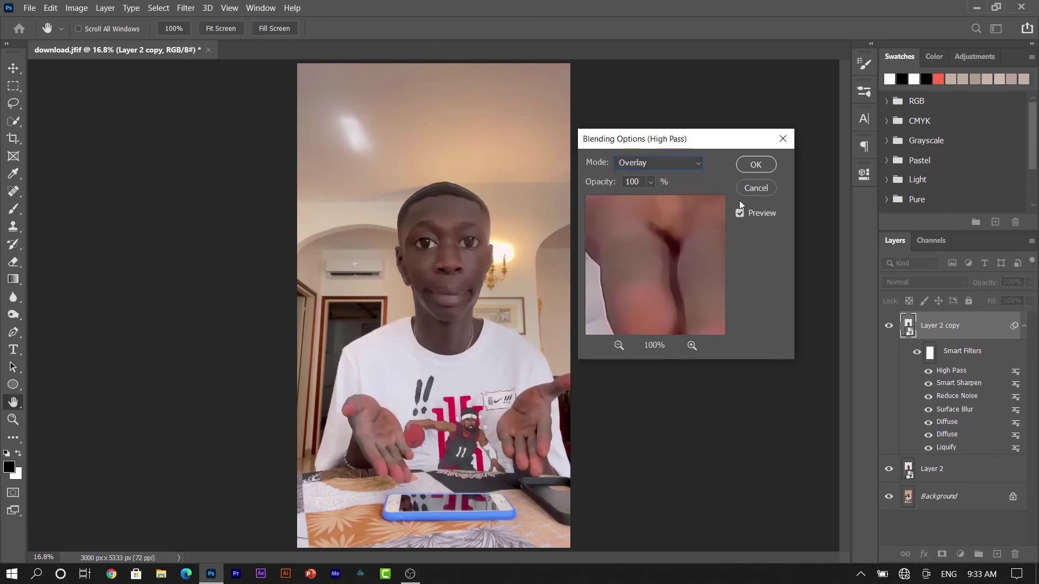
left_click(768, 164)
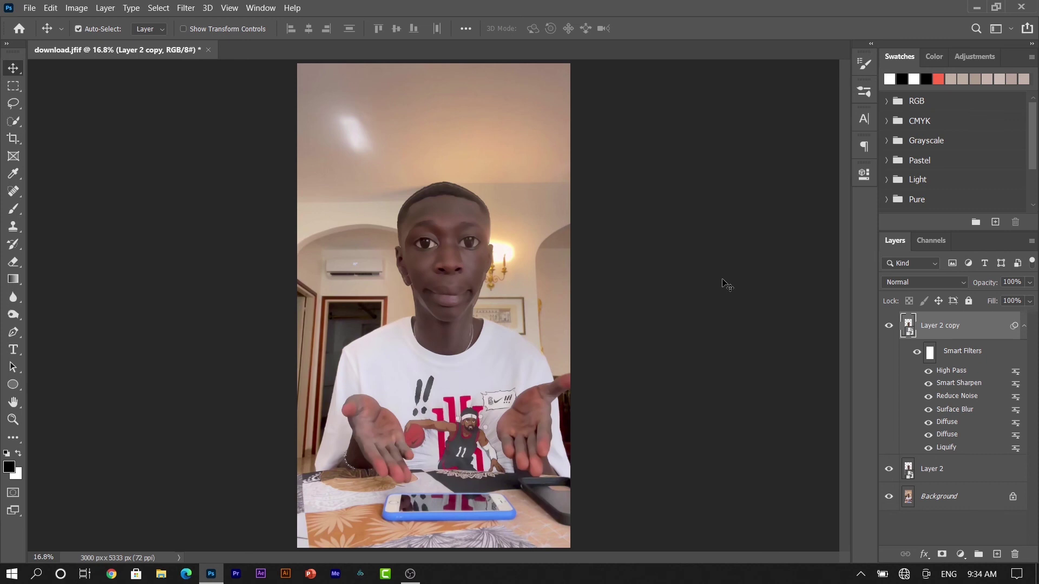
left_click(1023, 325)
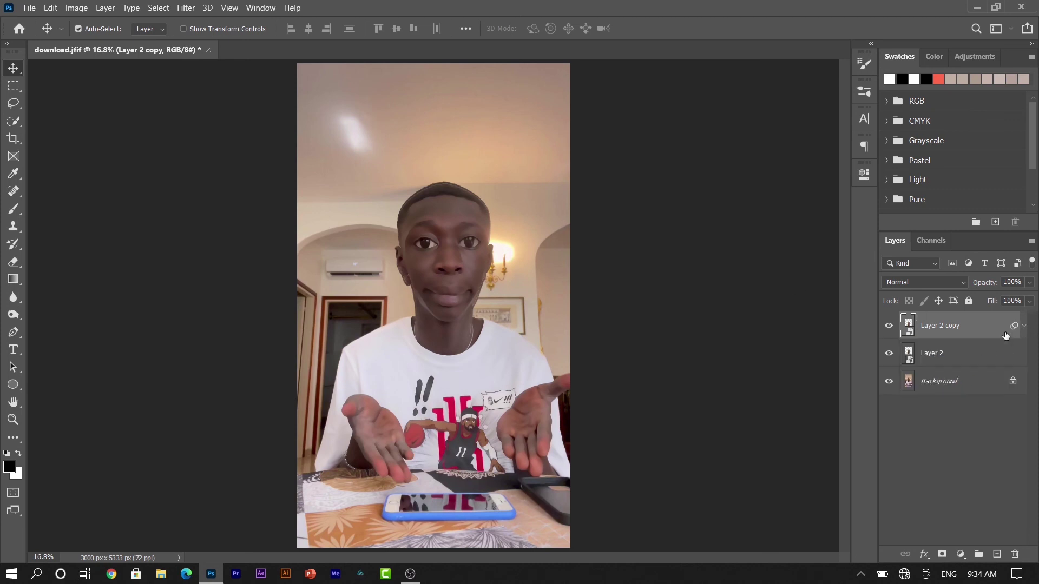
Step: Compare Layer 2 copy against the original, then add a Levels adjustment layer
left_click(889, 327)
left_click(889, 326)
left_click(961, 555)
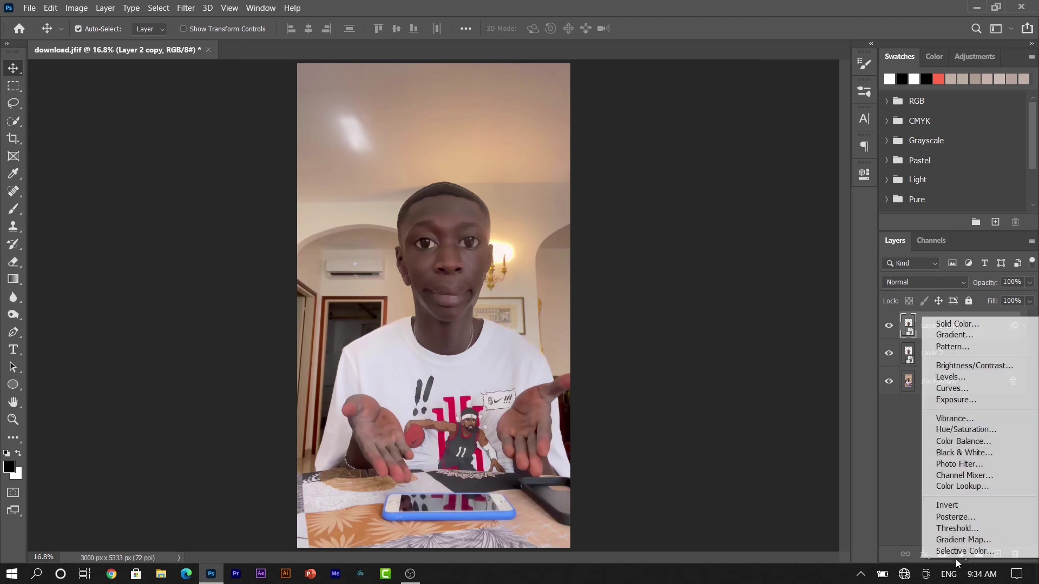
left_click(968, 378)
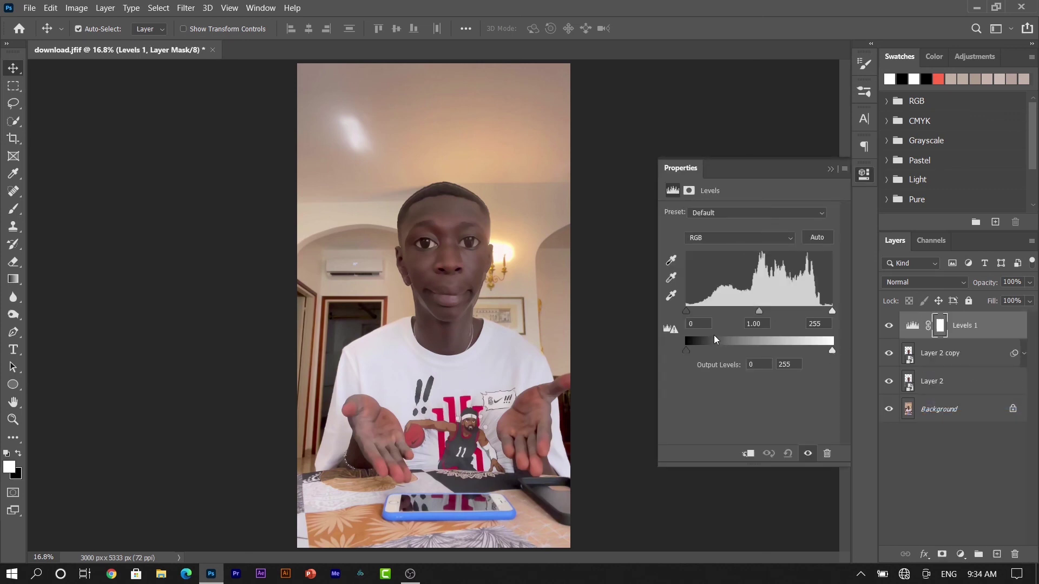
Step: Set the Levels input values to 10 and 250 and clip it to Layer 2 copy
left_click(699, 324)
double_click(698, 324)
type("10")
double_click(810, 323)
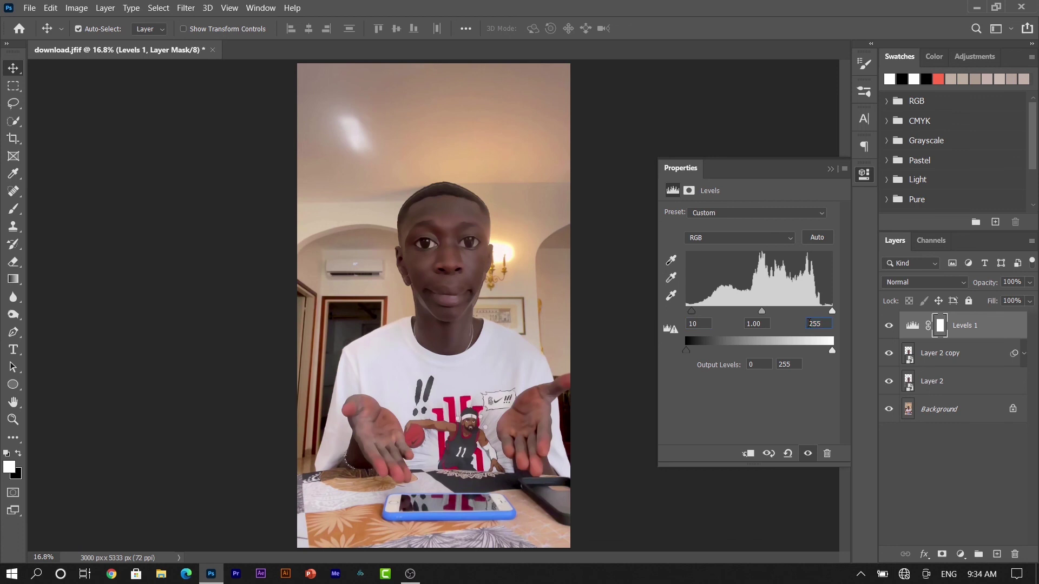
type("2")
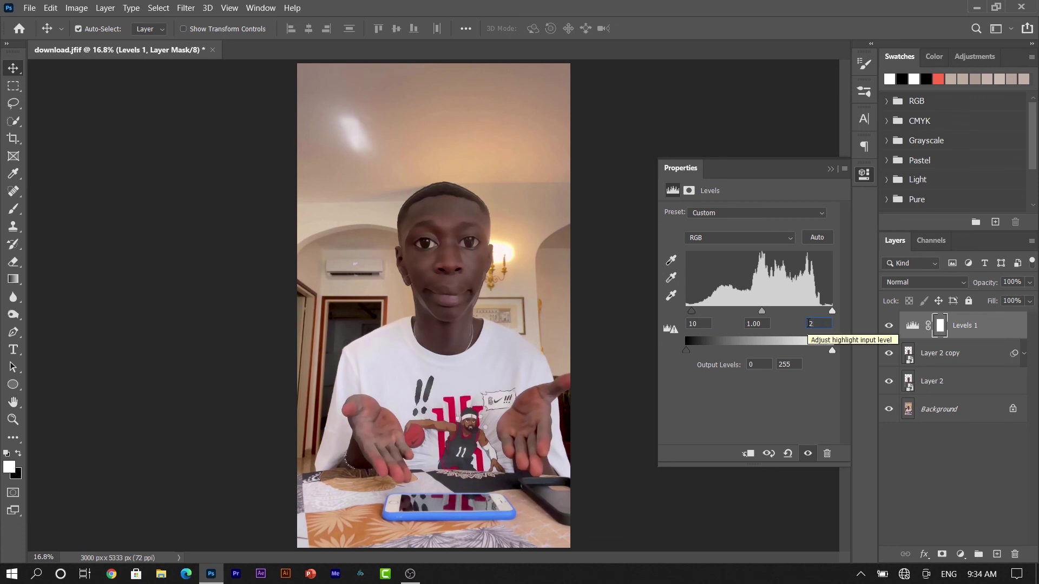
type("50")
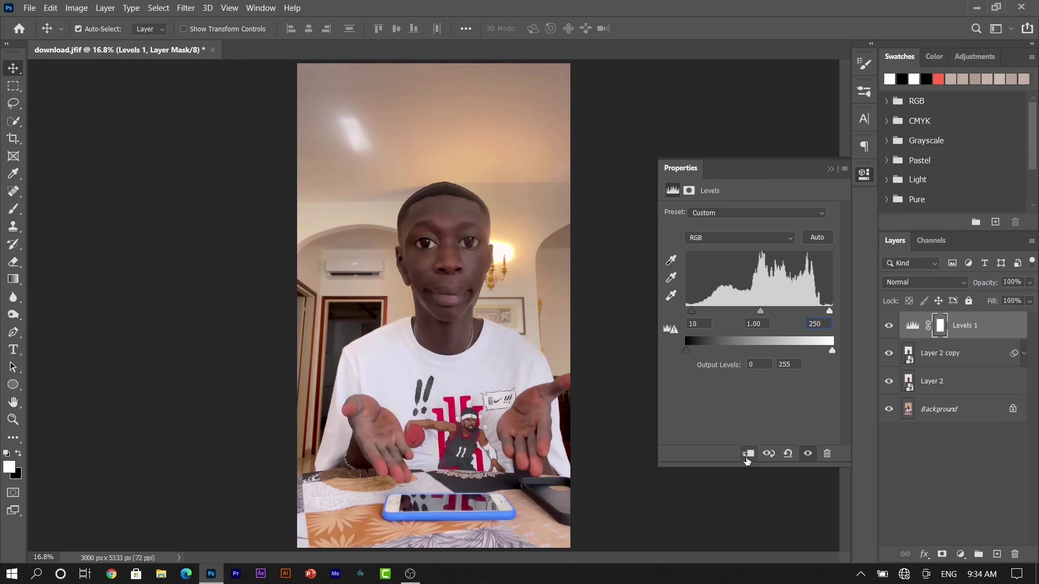
left_click(748, 454)
left_click(832, 171)
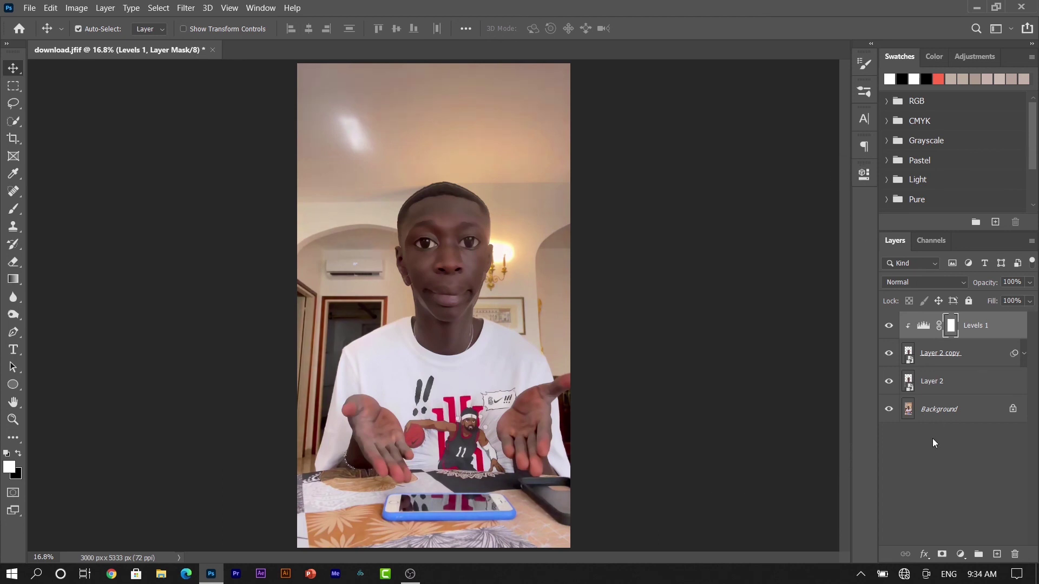
Step: Add a Vibrance adjustment with Vibrance 10 and Saturation 3, clipped above Levels 1
left_click(960, 554)
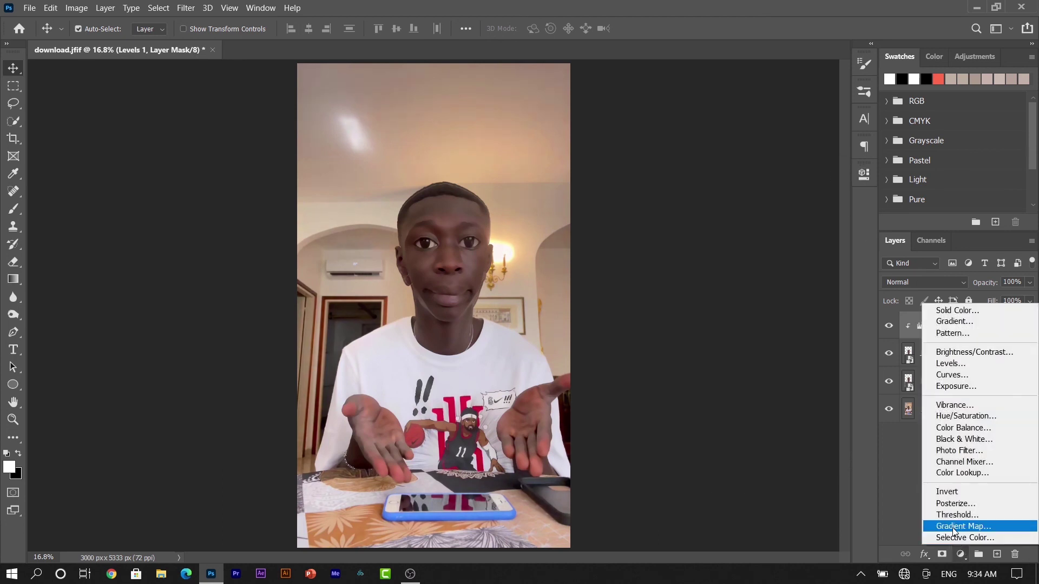
left_click(964, 404)
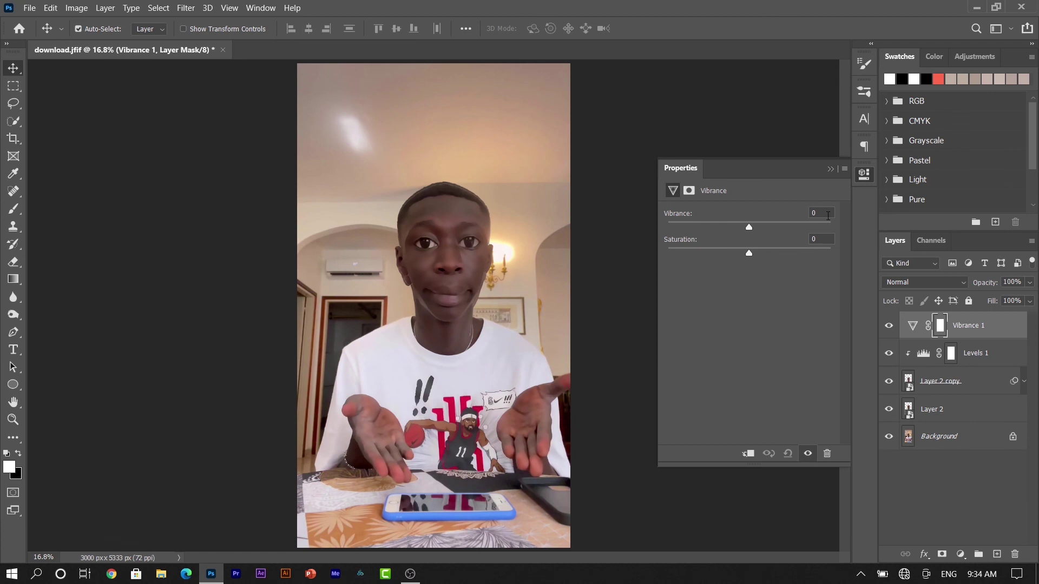
left_click(817, 212)
type("10")
left_click(817, 238)
type("3")
left_click(749, 455)
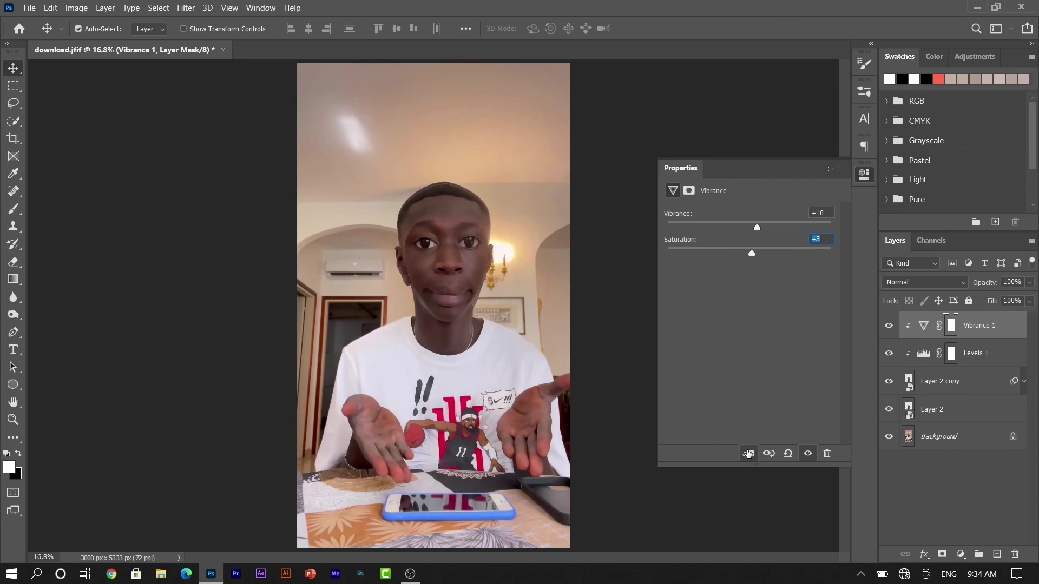
left_click(830, 169)
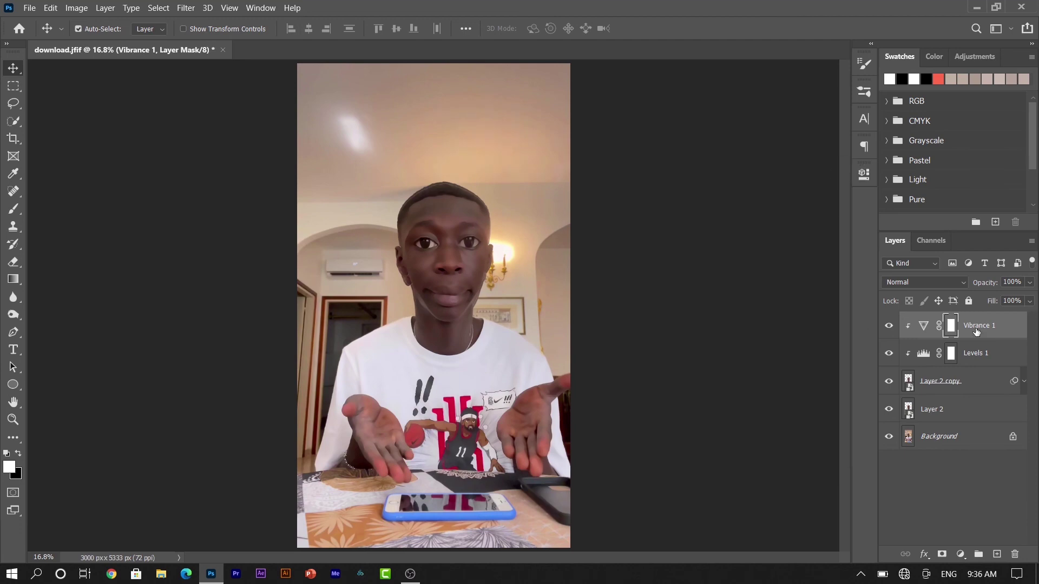
left_click(923, 326)
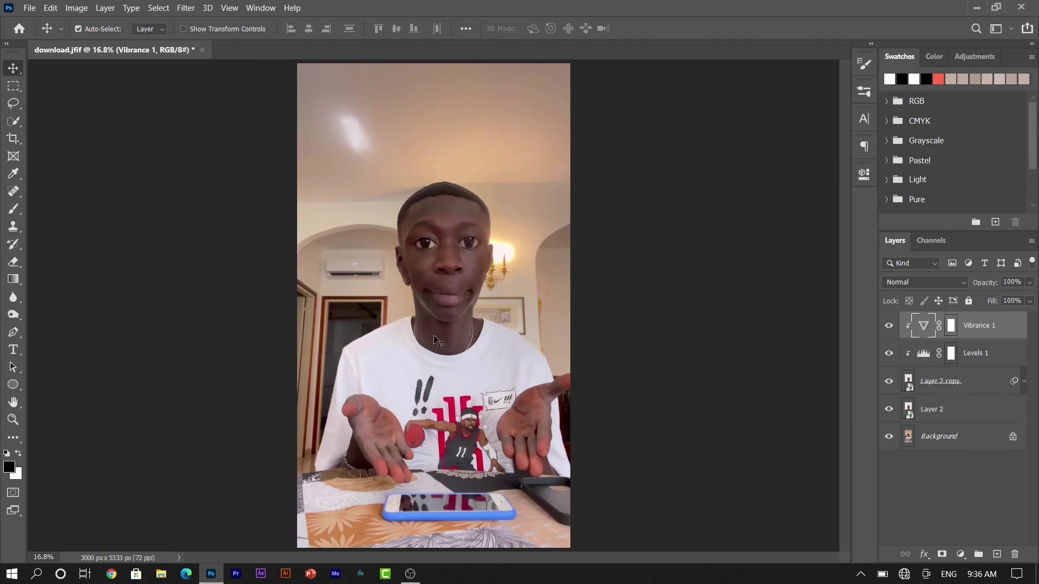